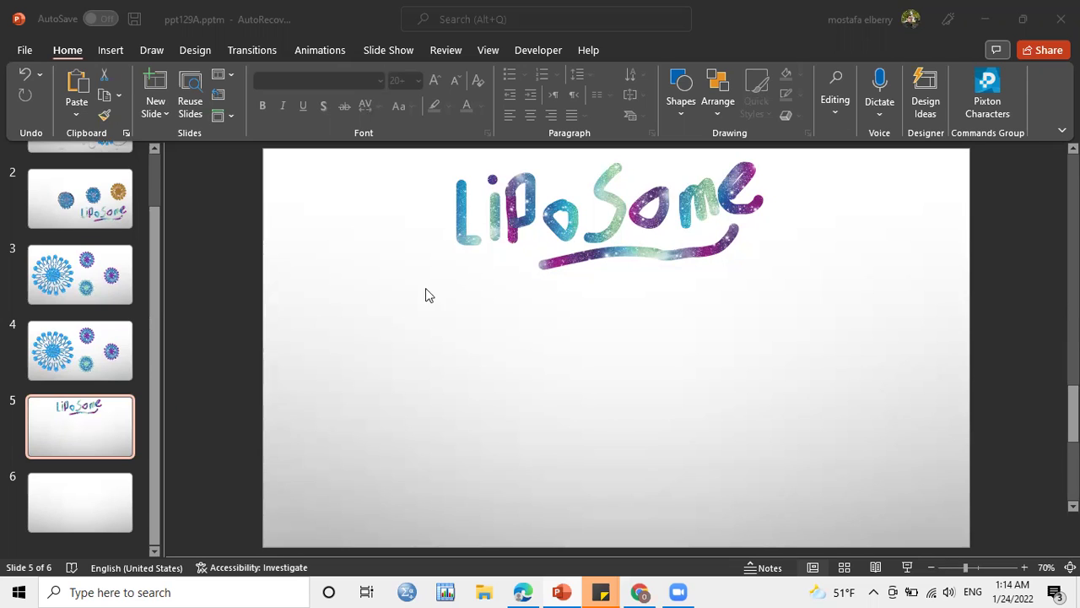
Step: Copy the big blue liposome group from slide 4
click(111, 369)
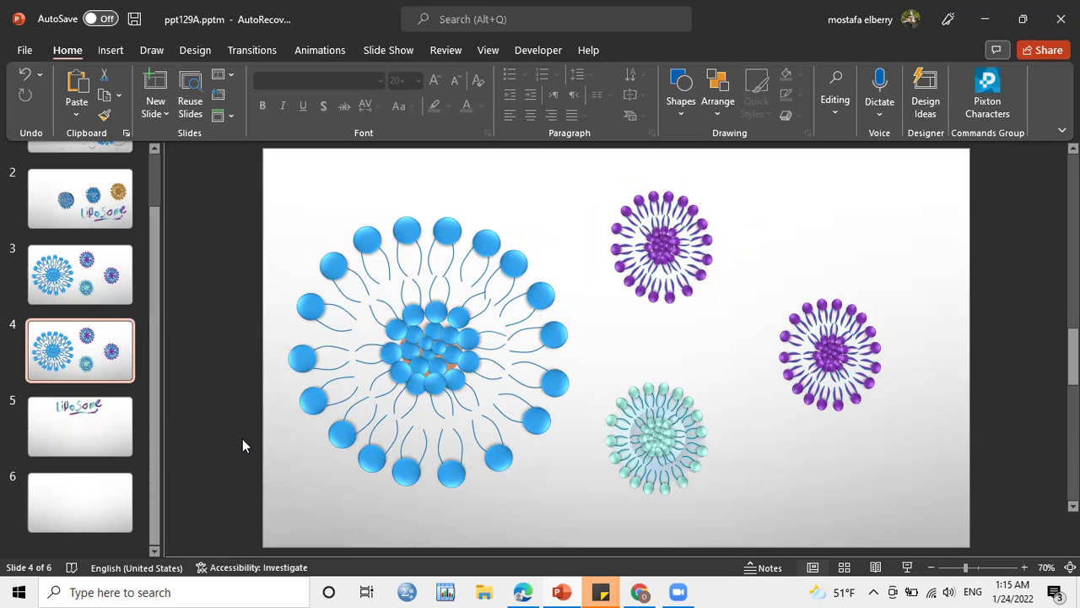
click(101, 450)
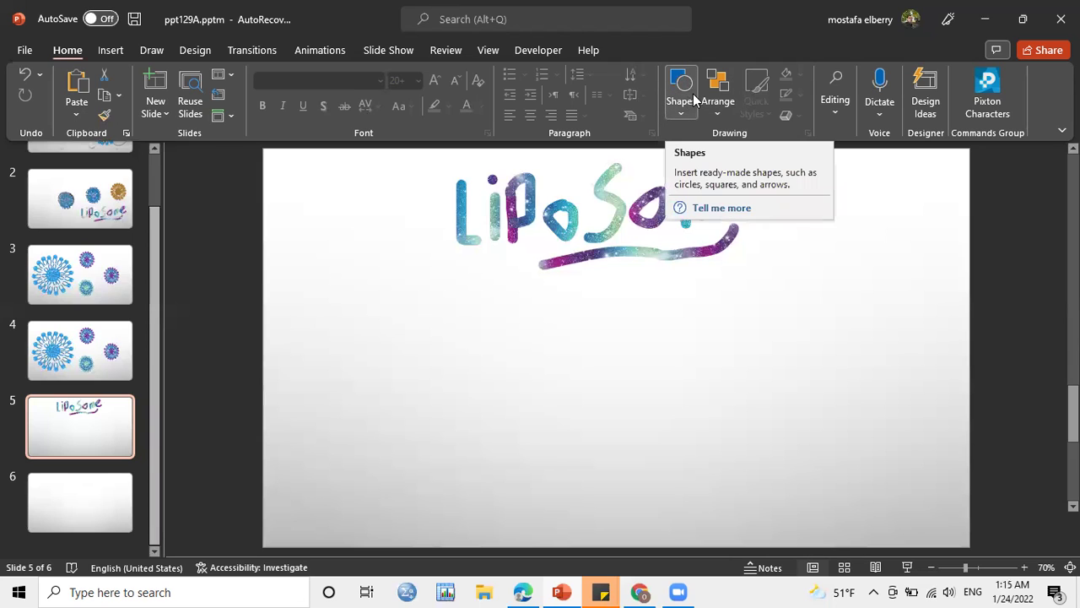
click(91, 333)
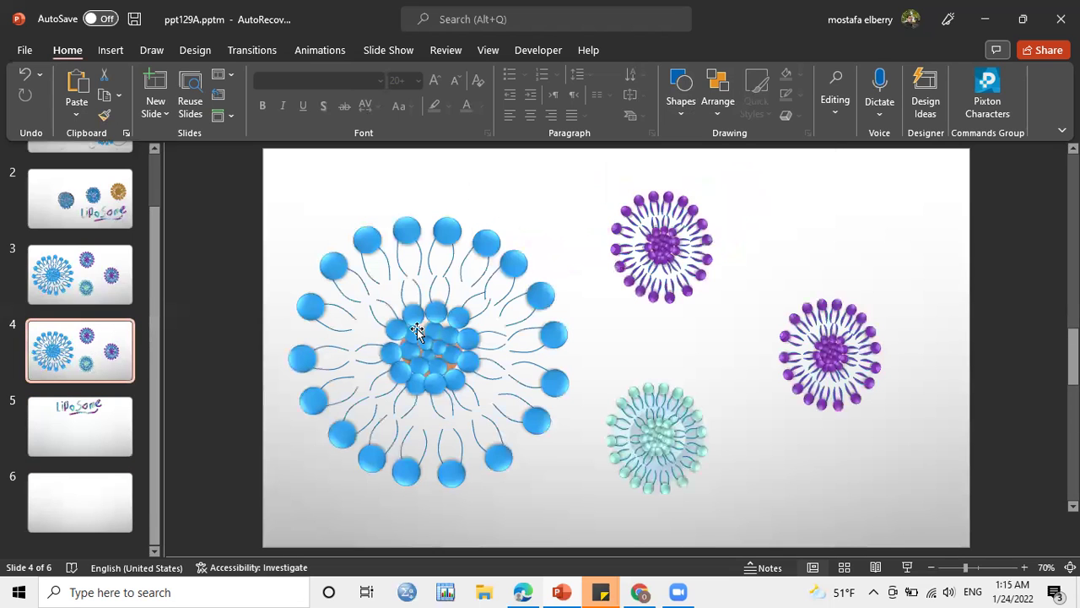
click(445, 353)
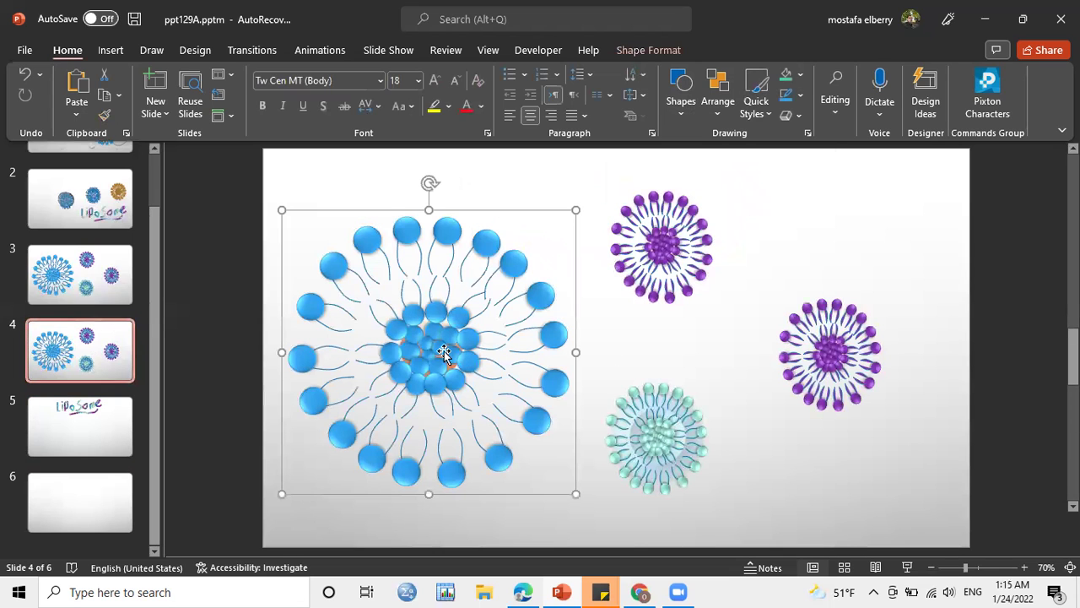
right_click(445, 353)
click(482, 79)
Step: Paste the liposome onto the LipoSome slide and drag it to the lower right
click(116, 424)
right_click(598, 309)
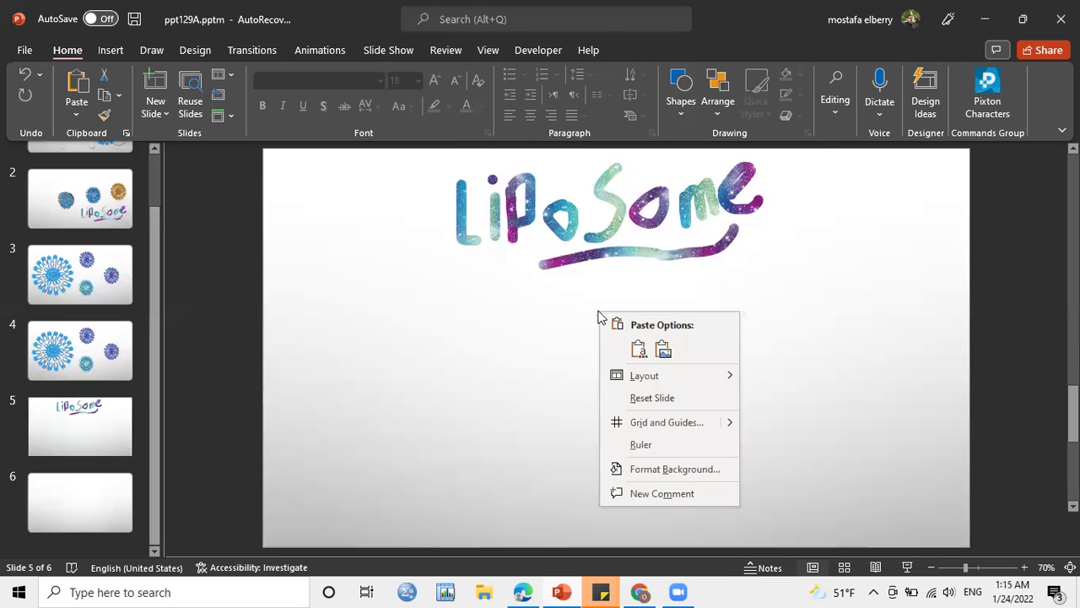
click(635, 349)
mouse_move(449, 337)
mouse_down()
mouse_move(836, 375)
mouse_move(835, 366)
mouse_up()
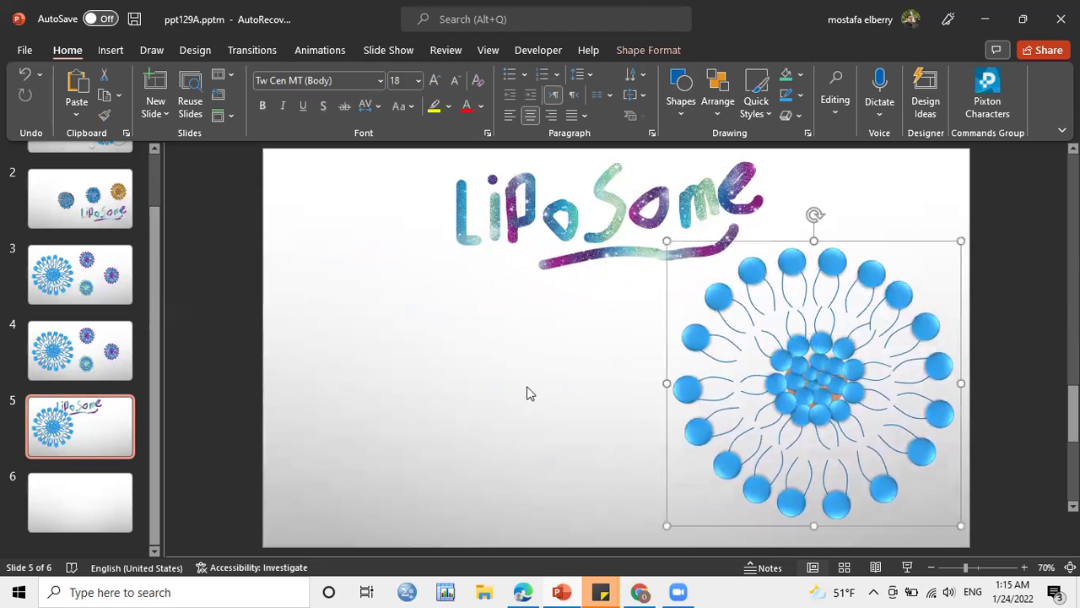
click(500, 389)
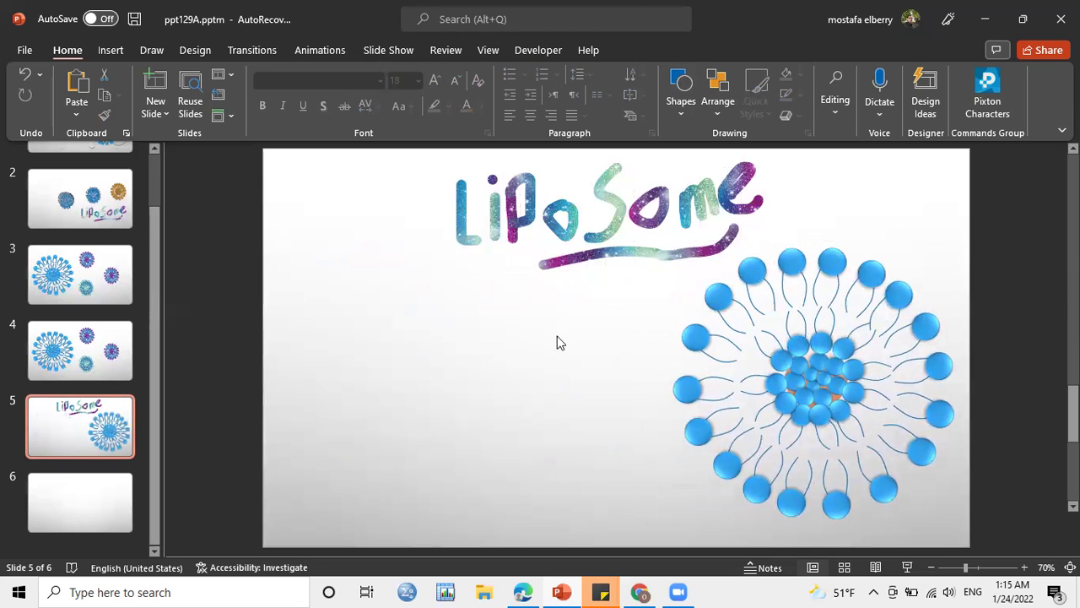
click(681, 116)
Step: Draw a small blue oval head with a first curved tail beneath it
click(737, 151)
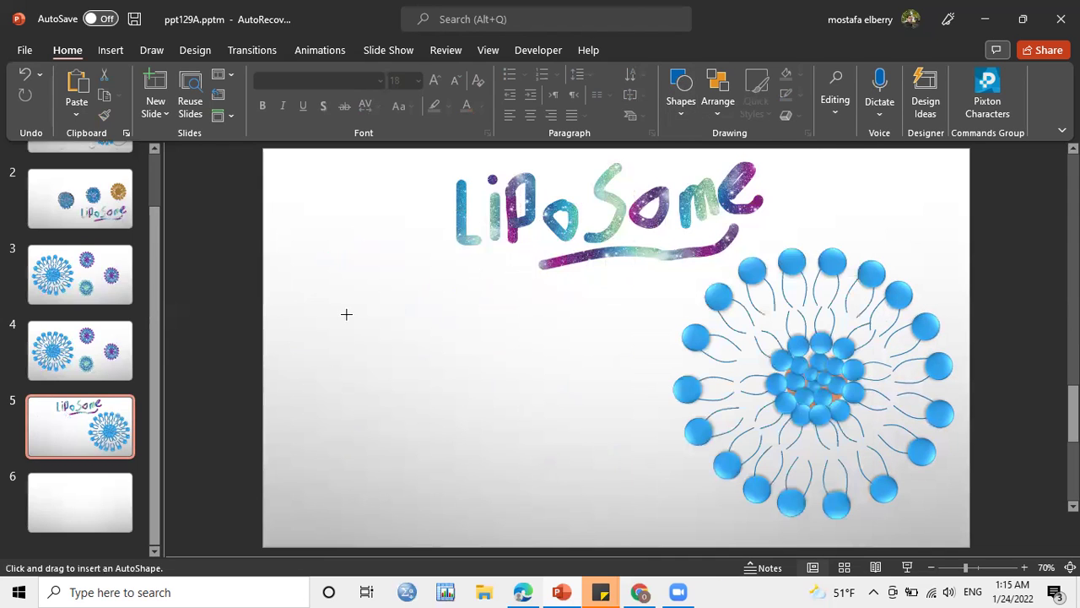
drag(335, 303, 358, 328)
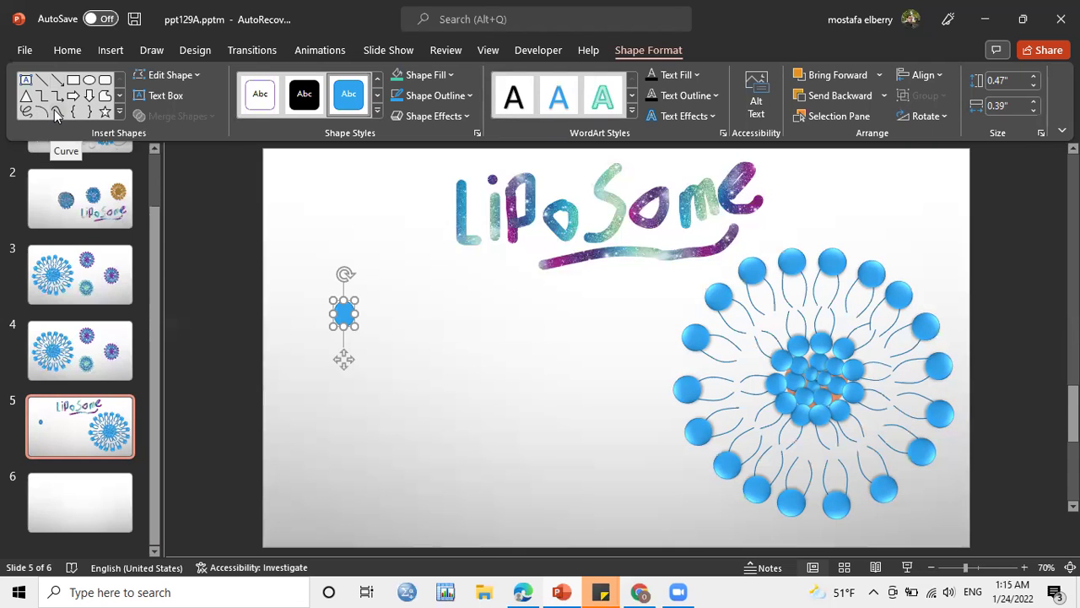
click(56, 111)
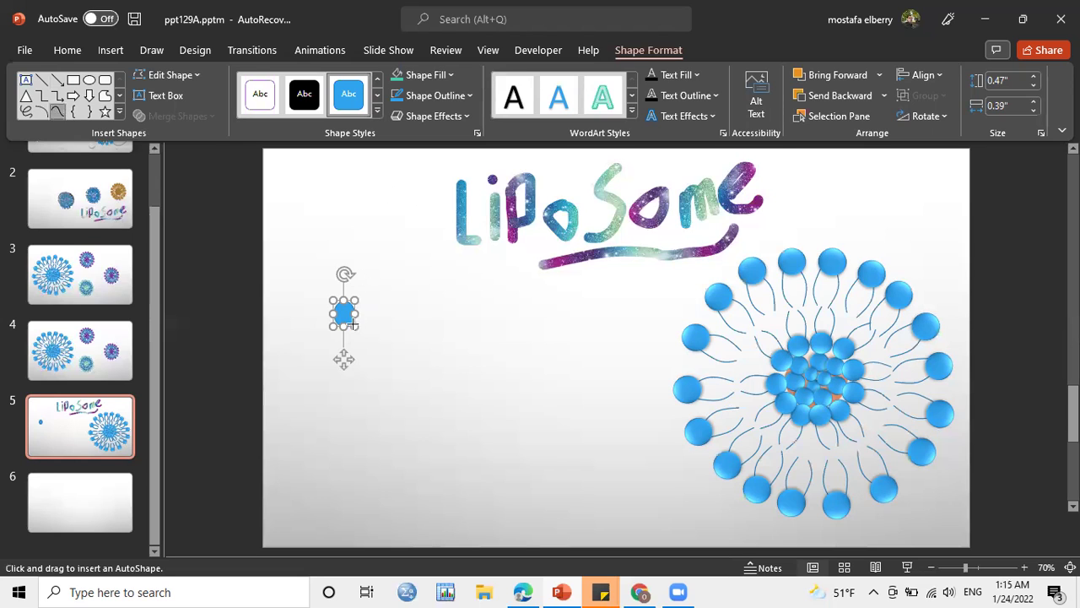
click(339, 317)
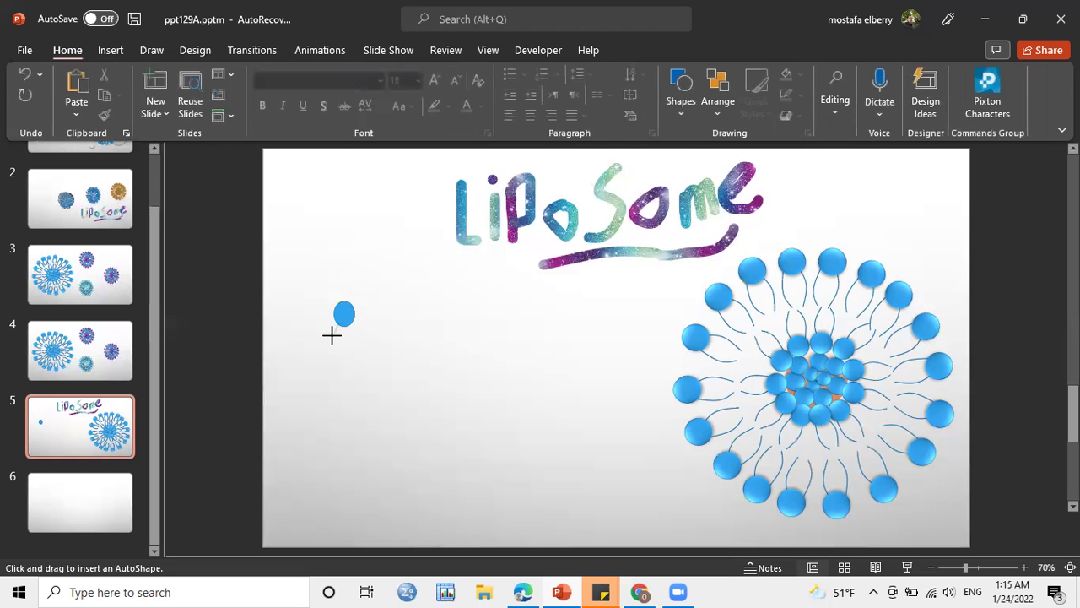
click(332, 336)
double_click(338, 354)
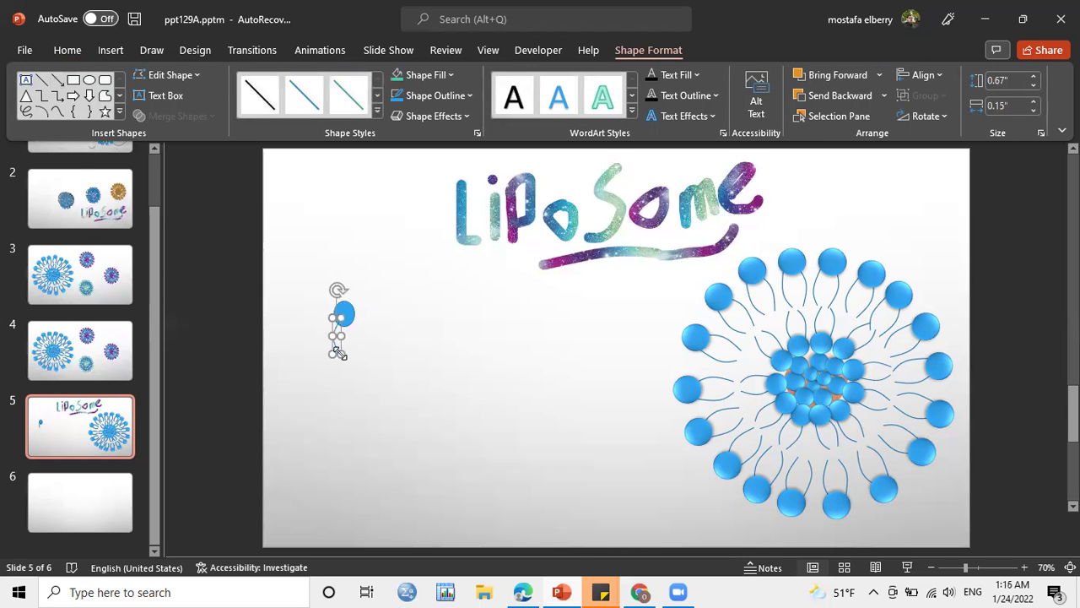
Step: Draw a second curved tail under the oval head
click(55, 112)
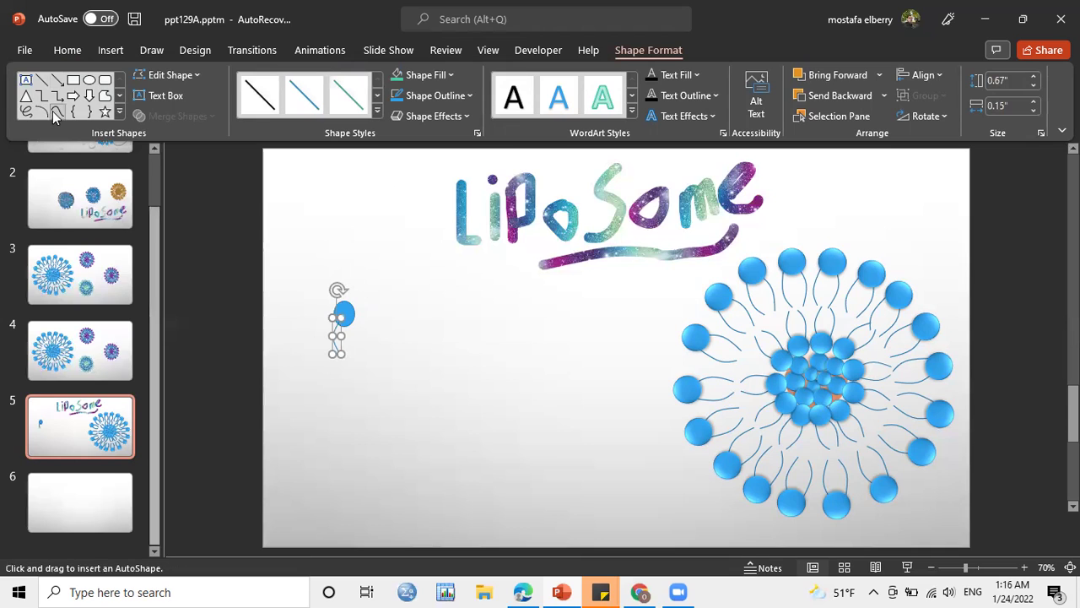
click(348, 320)
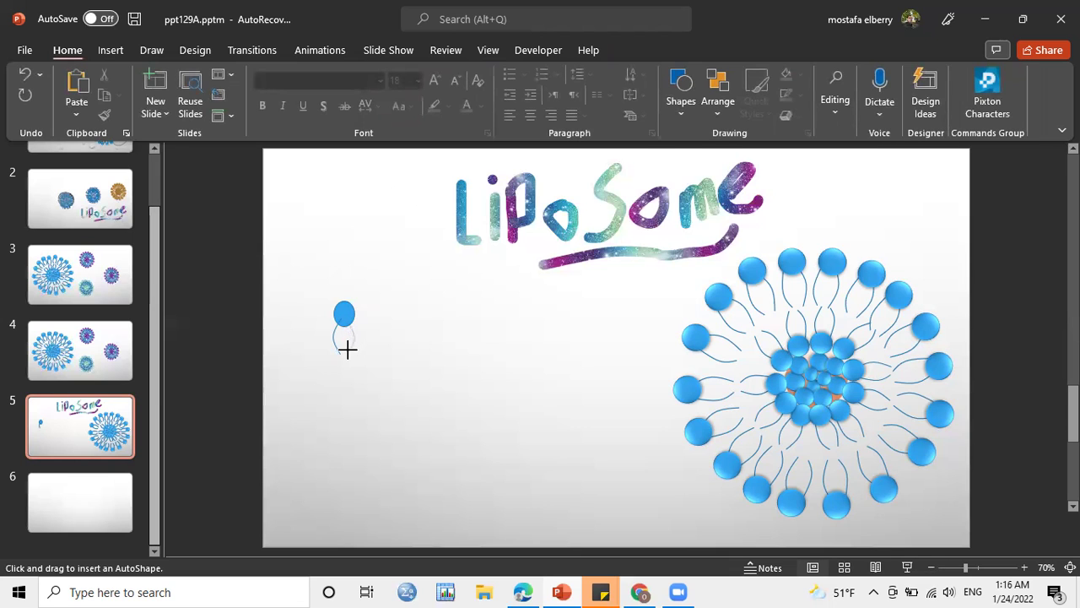
double_click(348, 353)
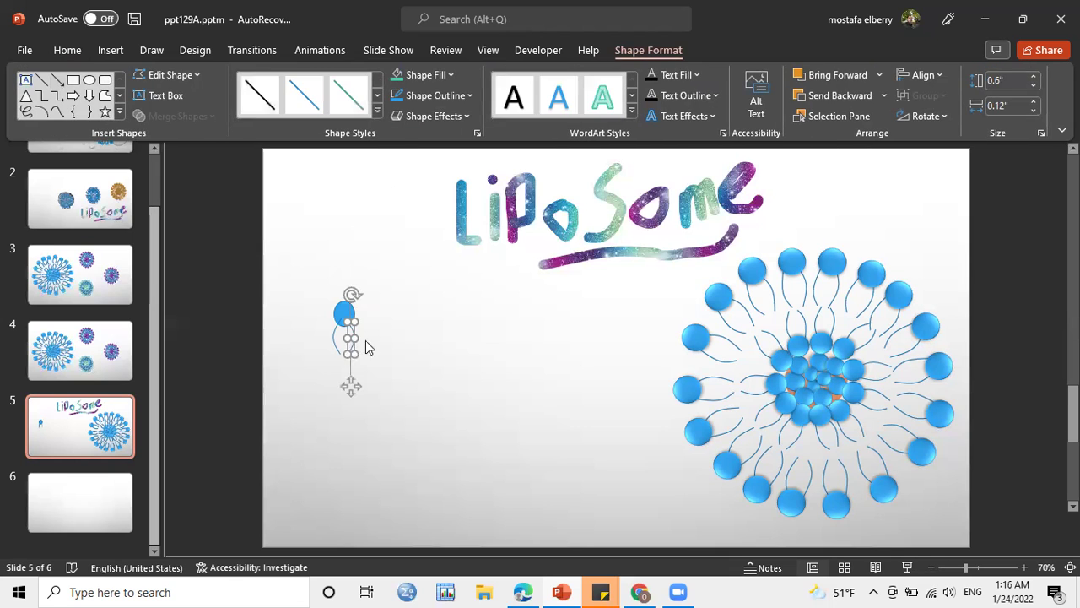
click(376, 337)
click(346, 311)
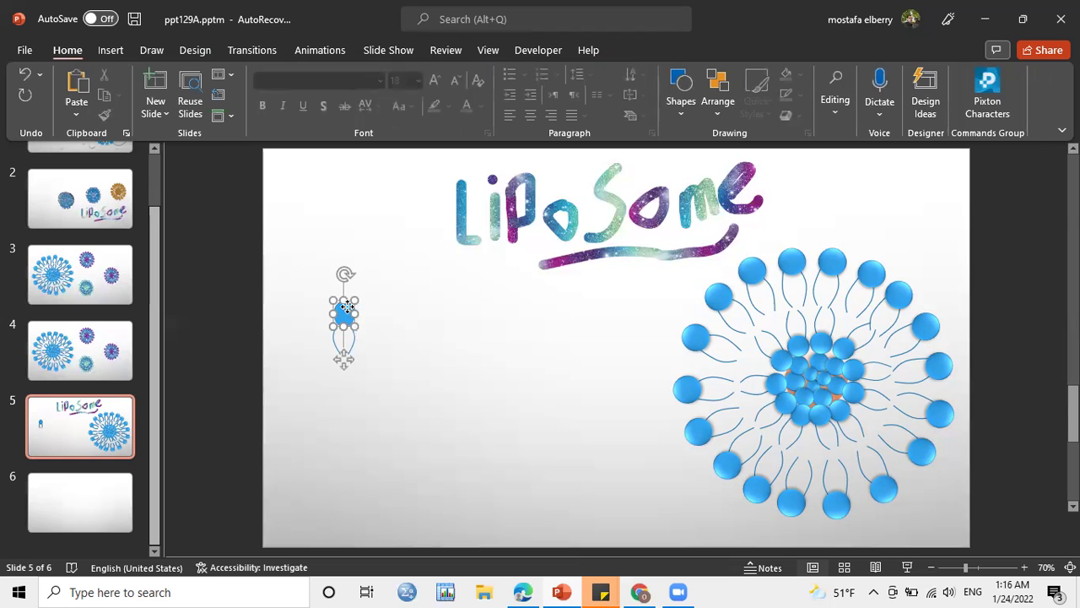
right_click(346, 307)
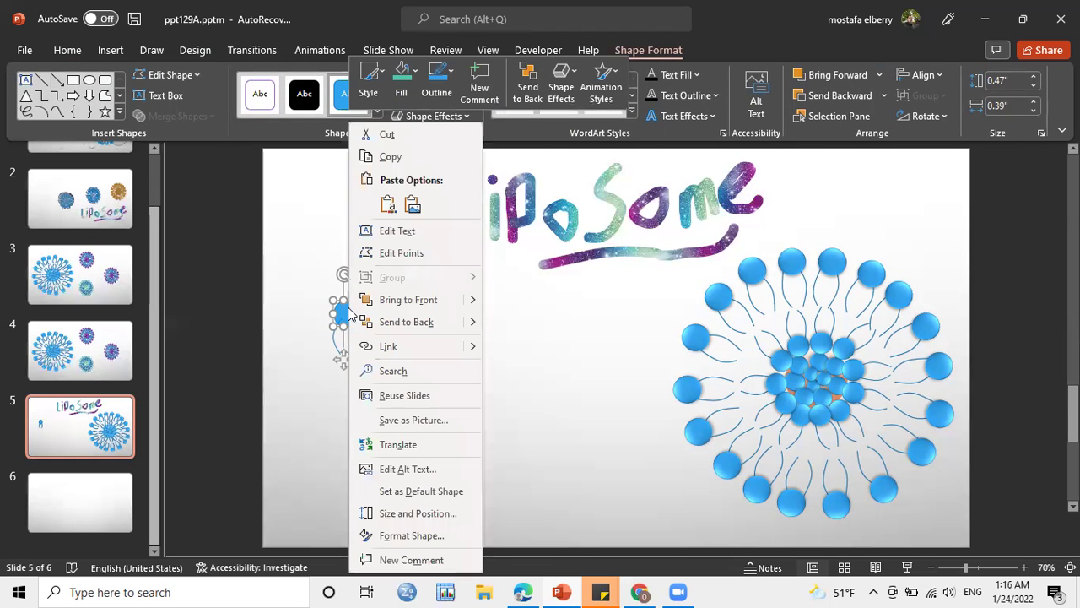
click(364, 335)
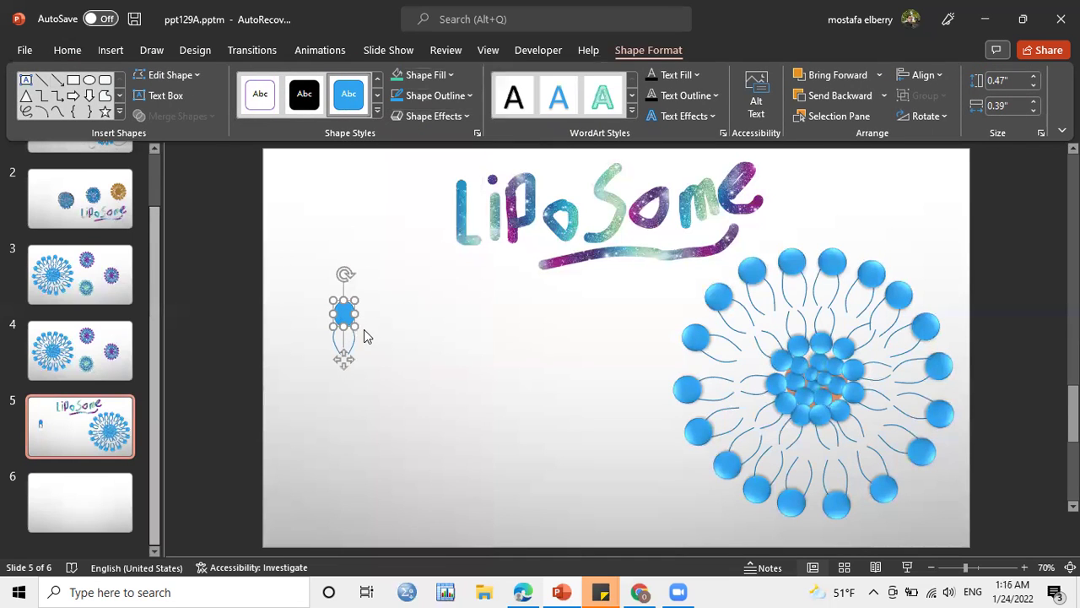
click(361, 335)
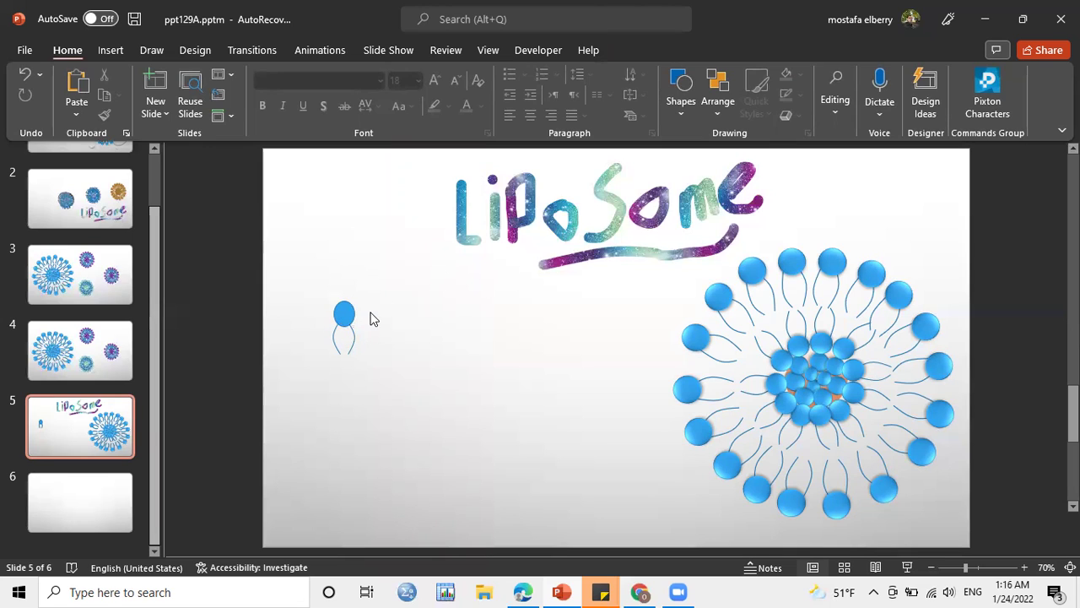
Step: Group the lipid's oval head and two tails into one shape
drag(302, 291, 389, 374)
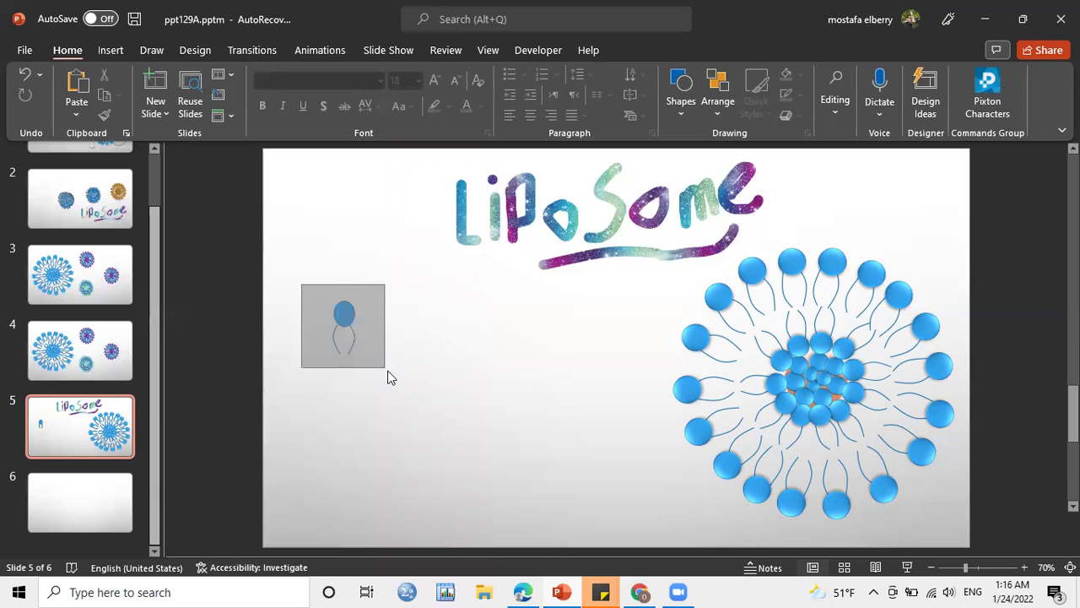
right_click(344, 306)
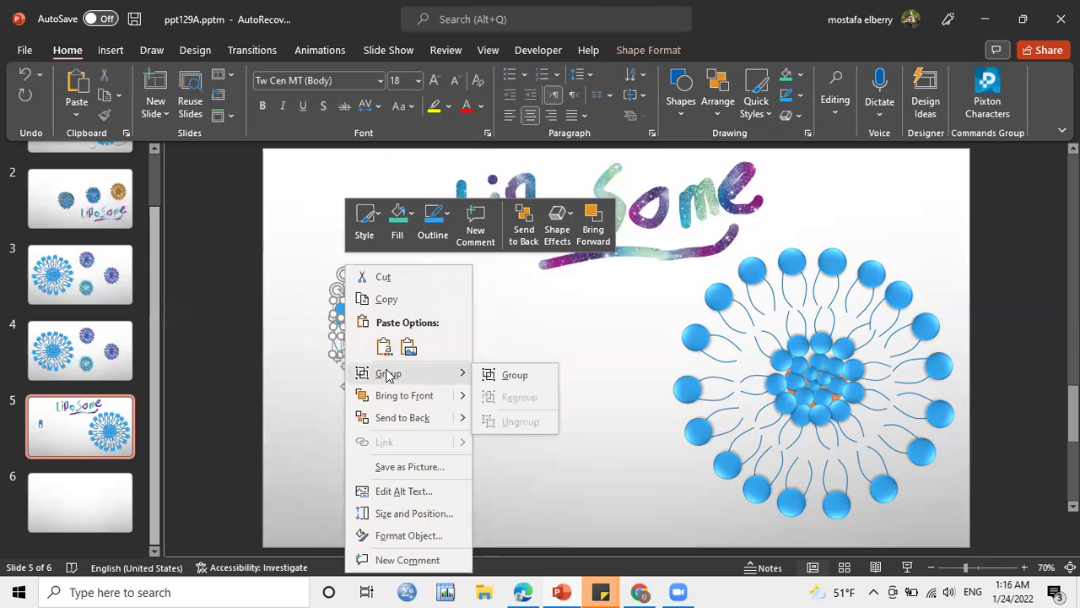
click(488, 378)
click(479, 377)
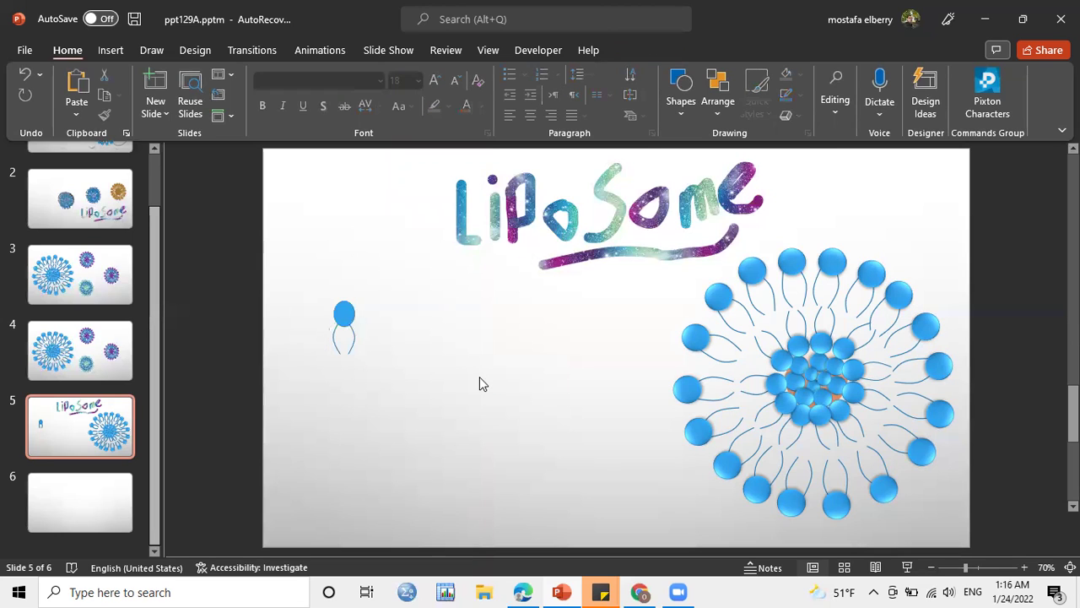
click(342, 318)
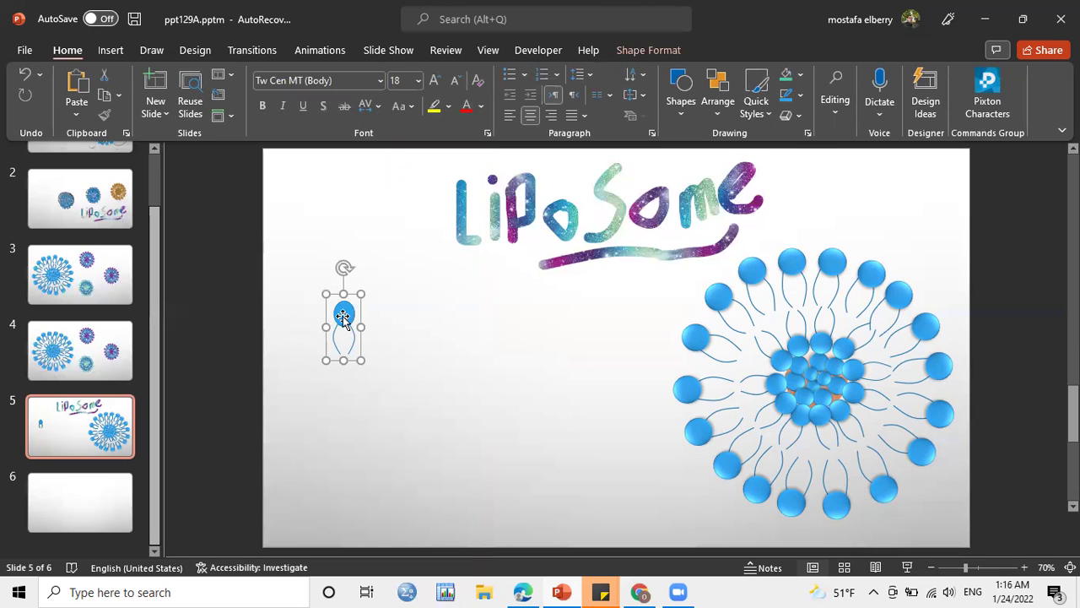
click(395, 319)
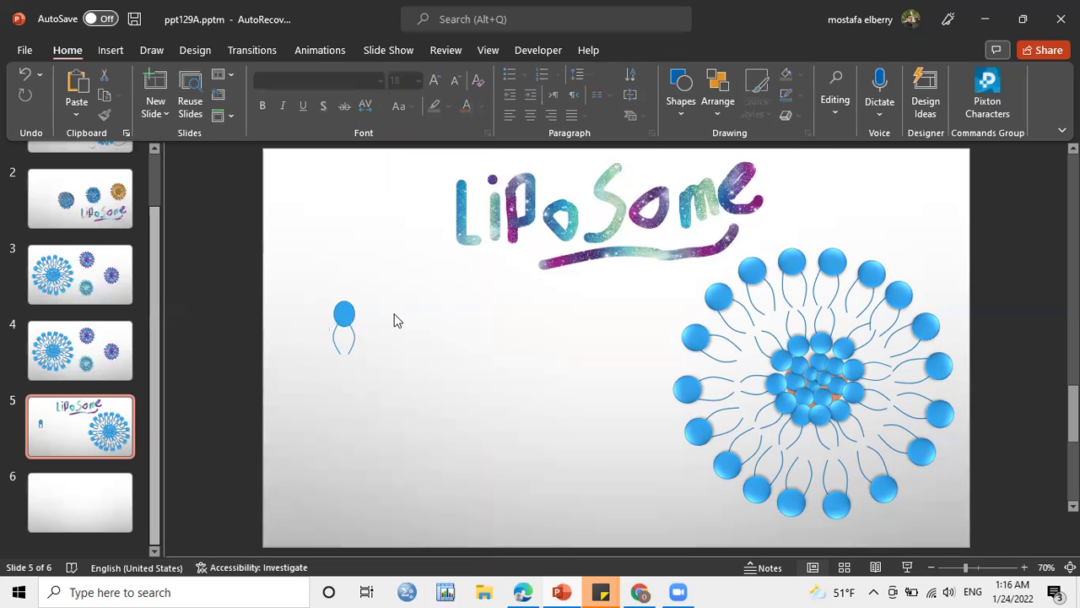
click(342, 315)
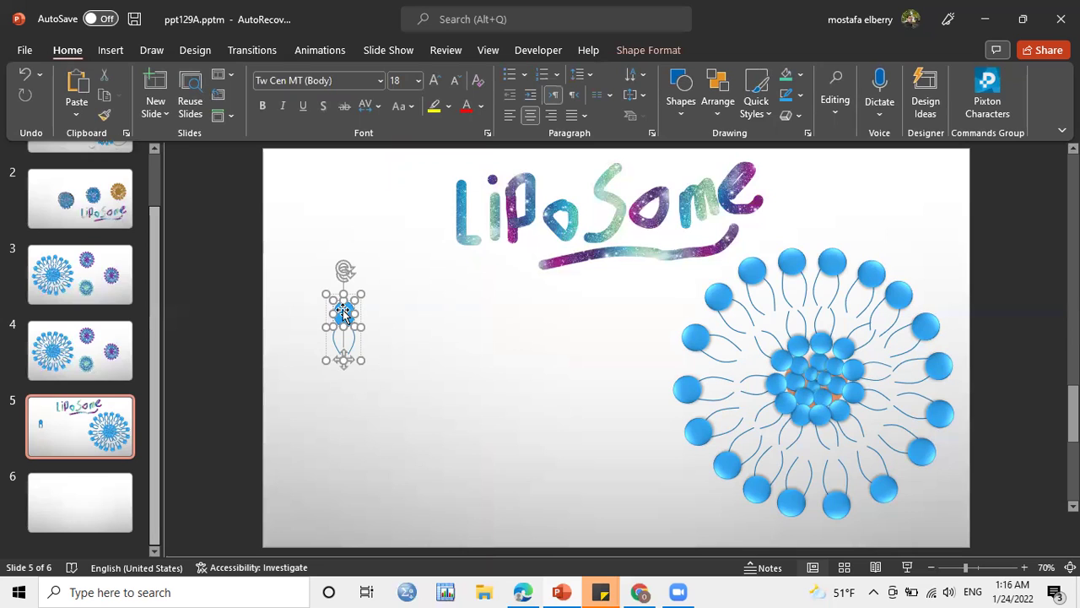
Step: Apply a bevel preset from Shape Effects to the grouped lipid
click(797, 116)
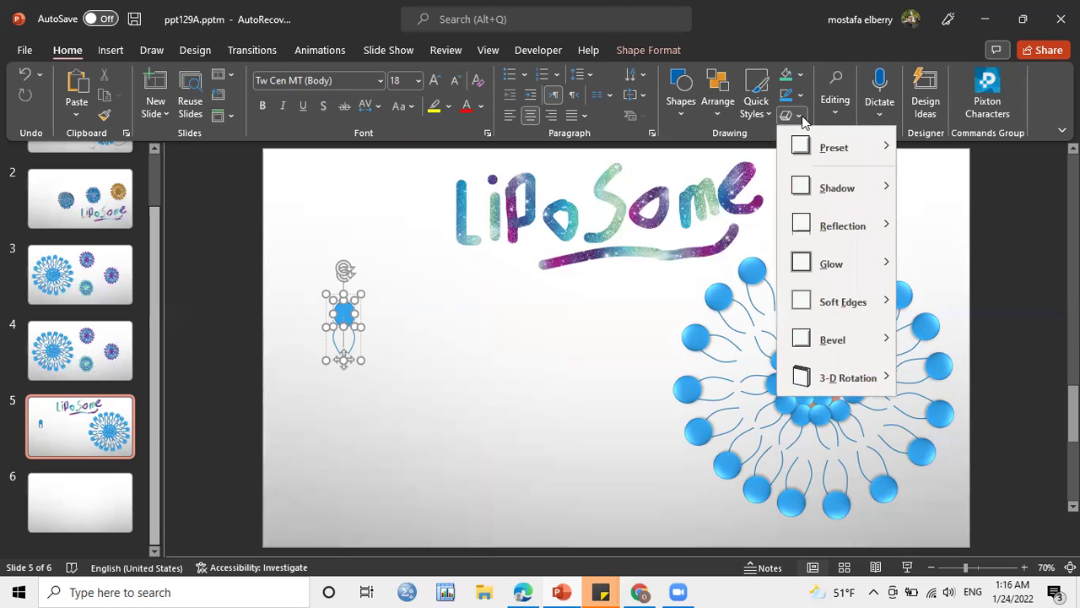
mouse_move(833, 147)
click(653, 253)
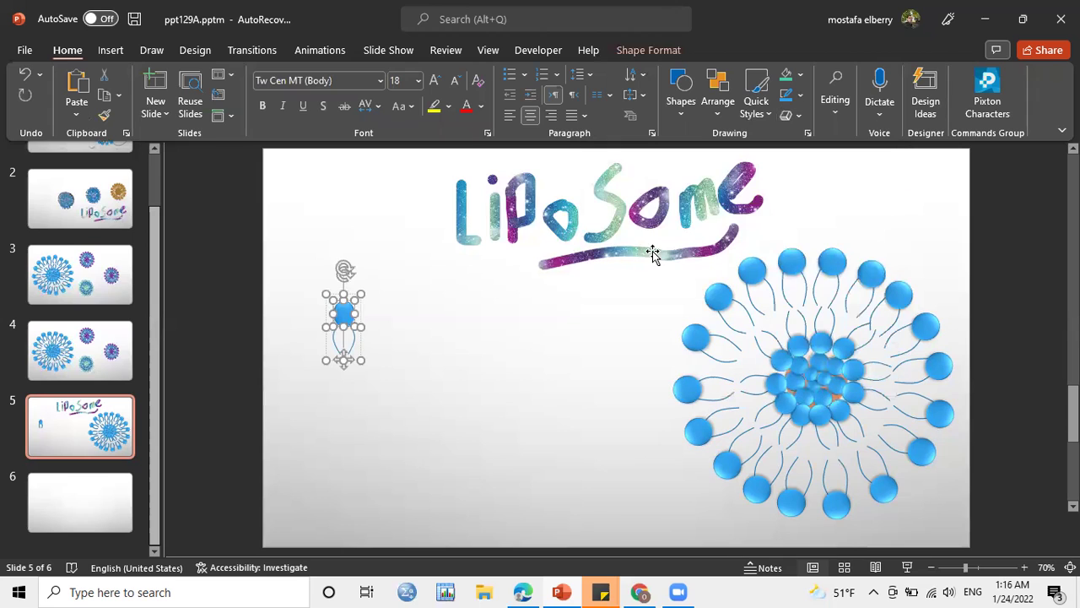
click(797, 115)
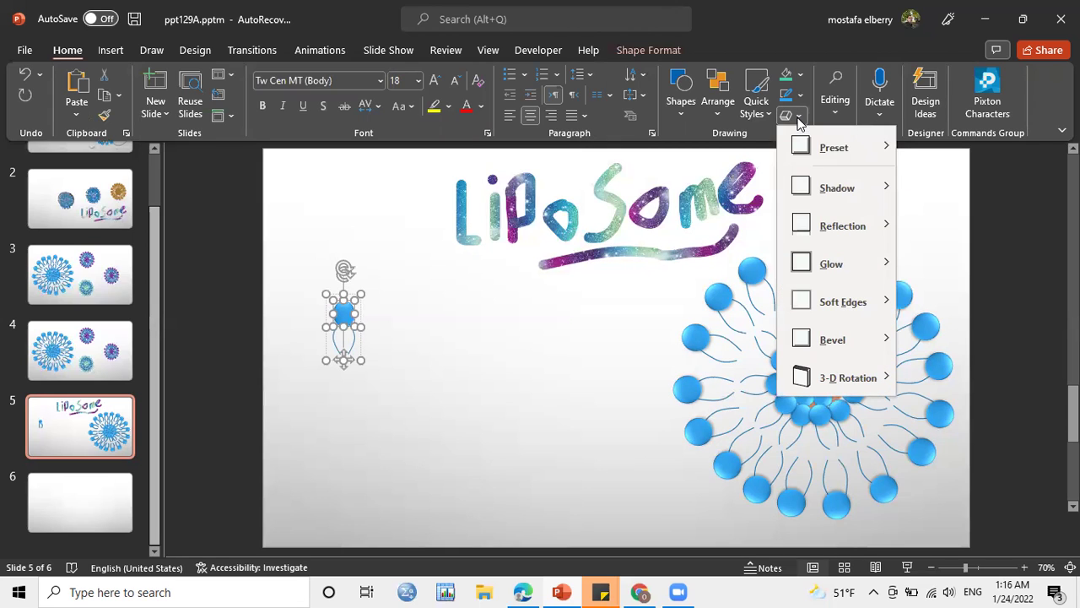
click(797, 116)
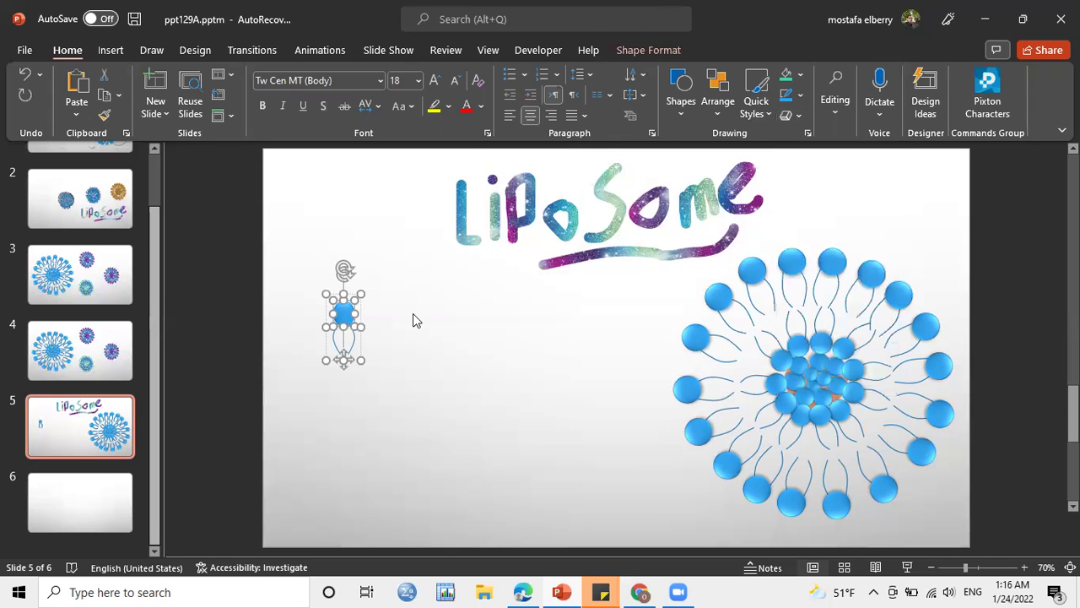
click(798, 116)
mouse_move(834, 147)
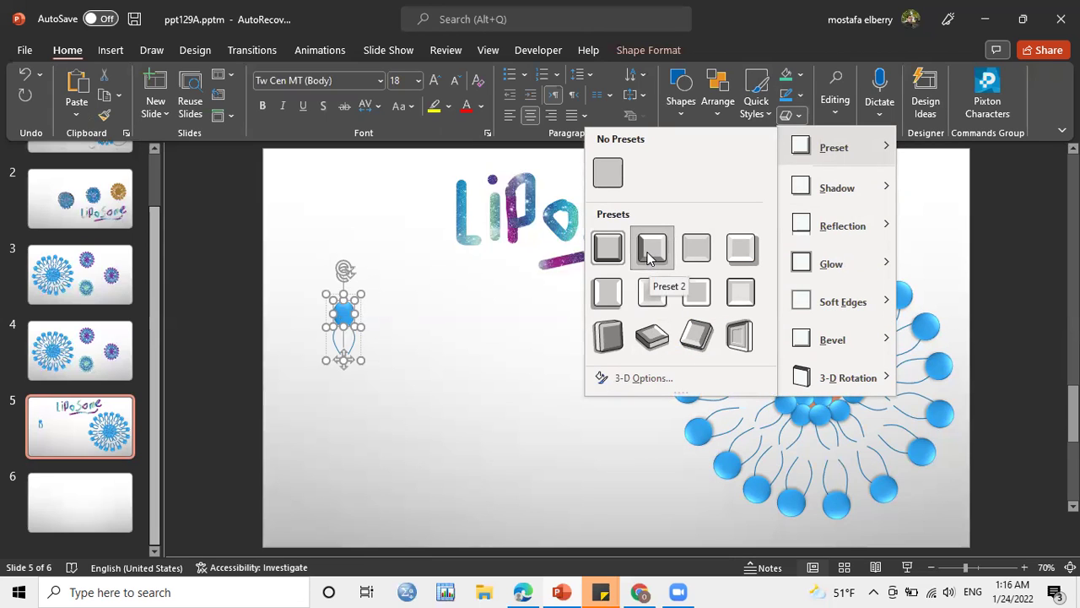
click(476, 305)
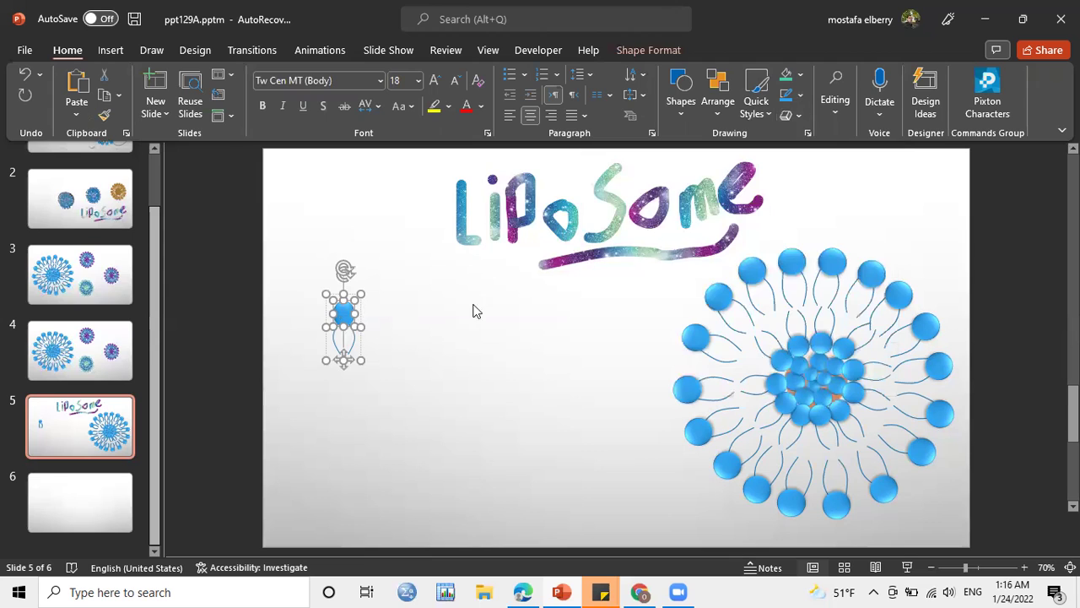
click(394, 322)
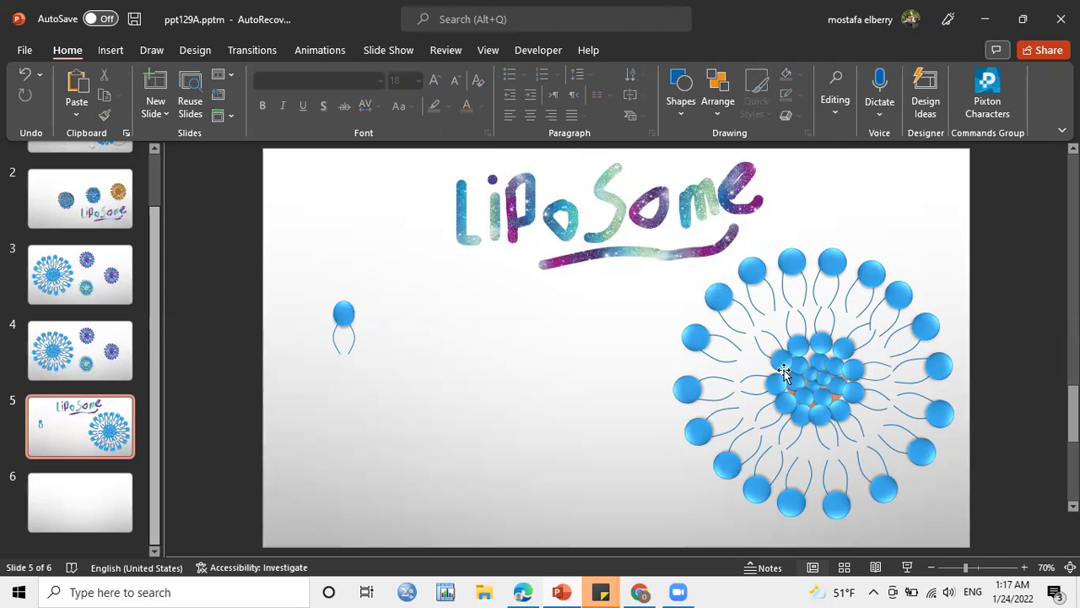
Step: Draw a blue circle below the lipid, move the lipid above it, and enlarge the circle to 2.73" x 2.78"
drag(344, 312, 408, 302)
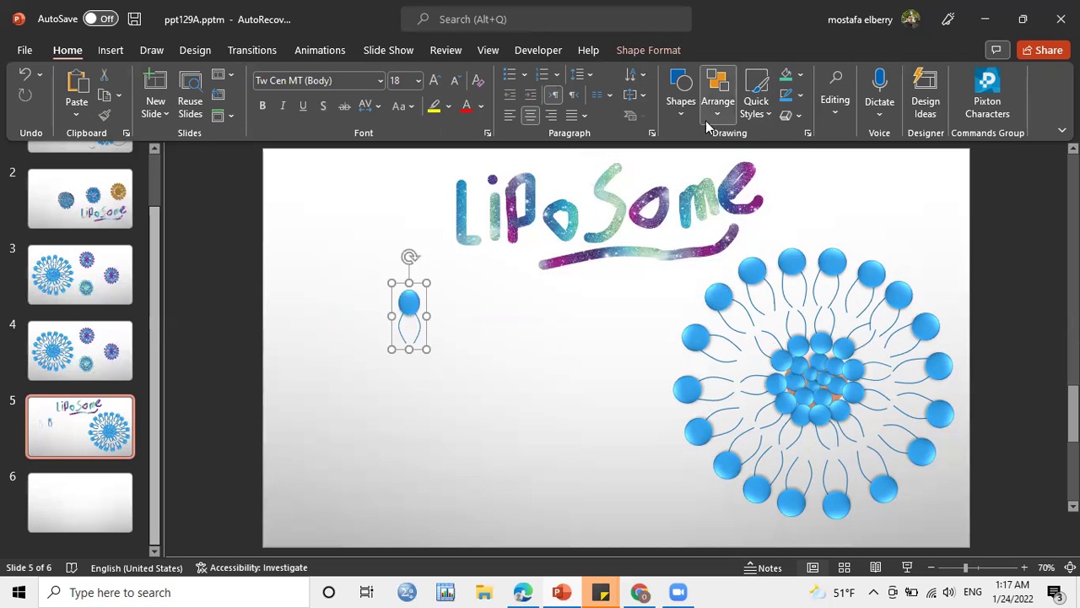
click(682, 108)
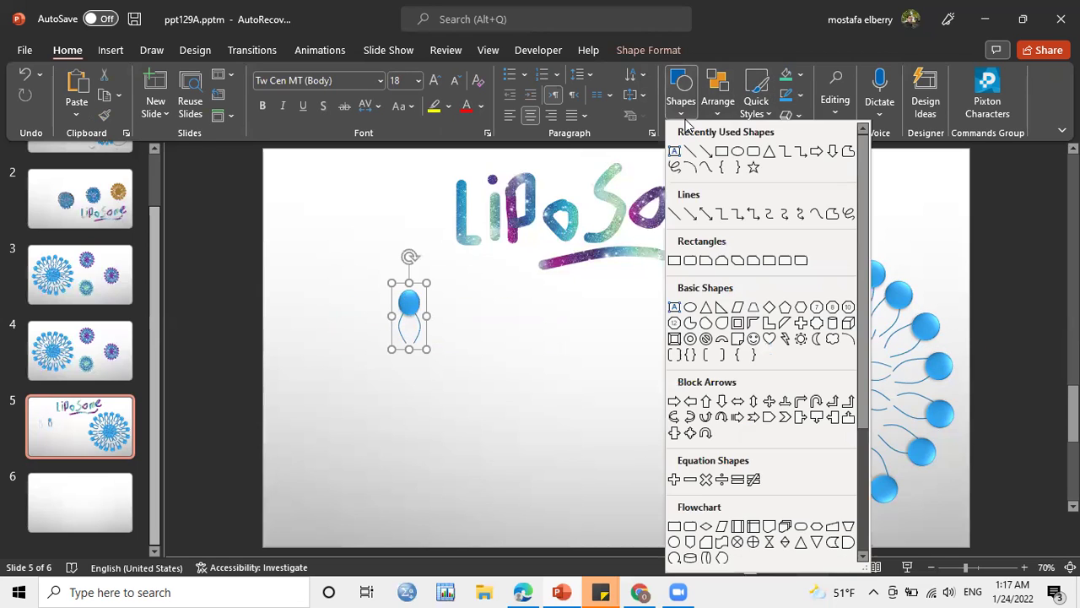
click(737, 152)
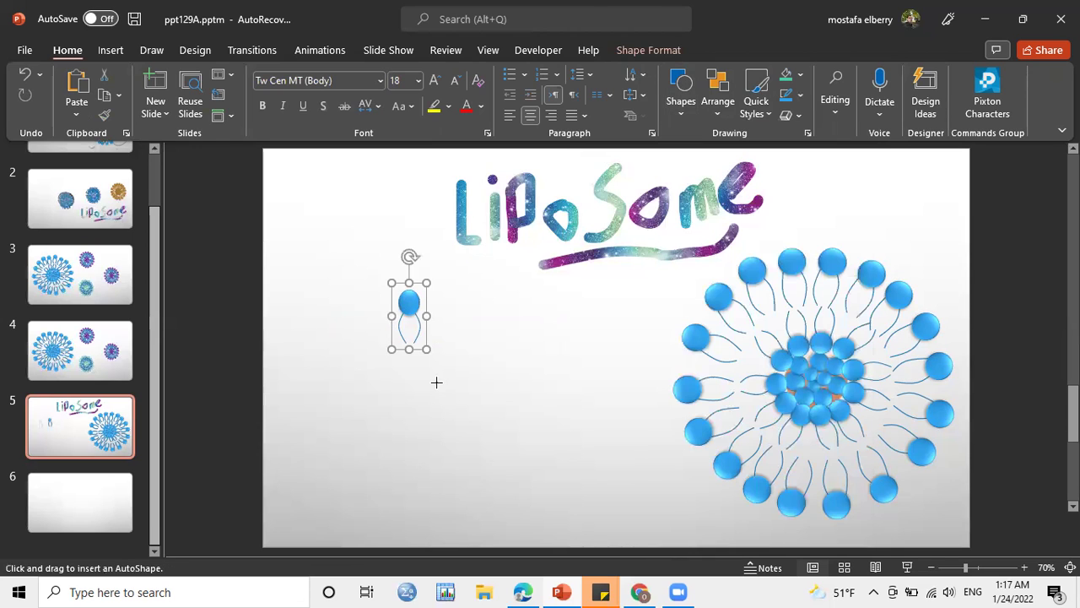
drag(435, 381, 528, 470)
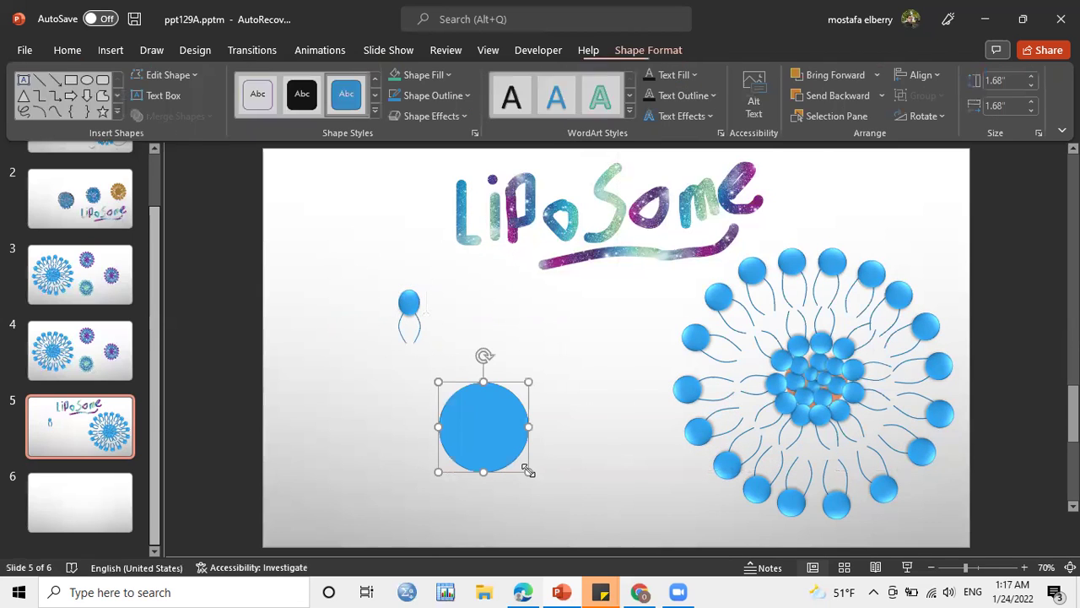
click(410, 305)
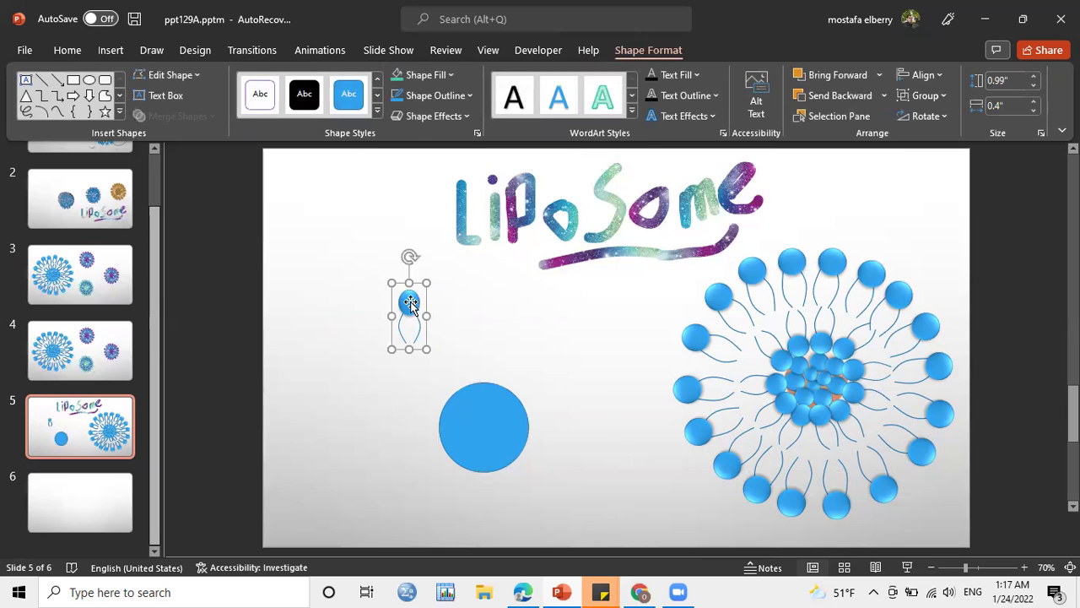
mouse_move(411, 304)
mouse_down()
mouse_move(460, 310)
mouse_move(488, 338)
mouse_move(424, 292)
mouse_up()
click(498, 404)
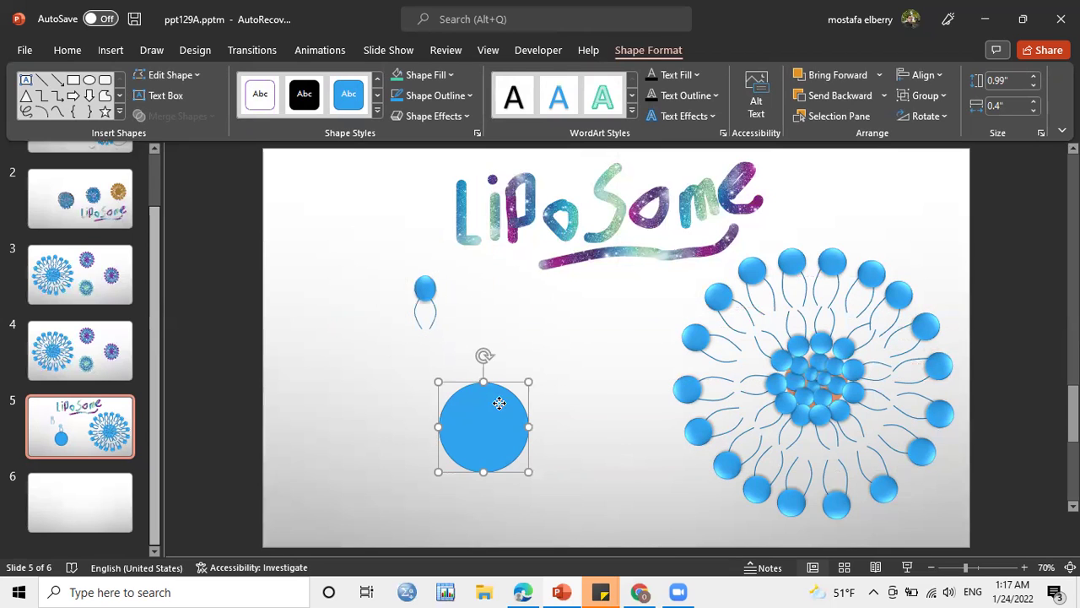
drag(529, 381, 587, 327)
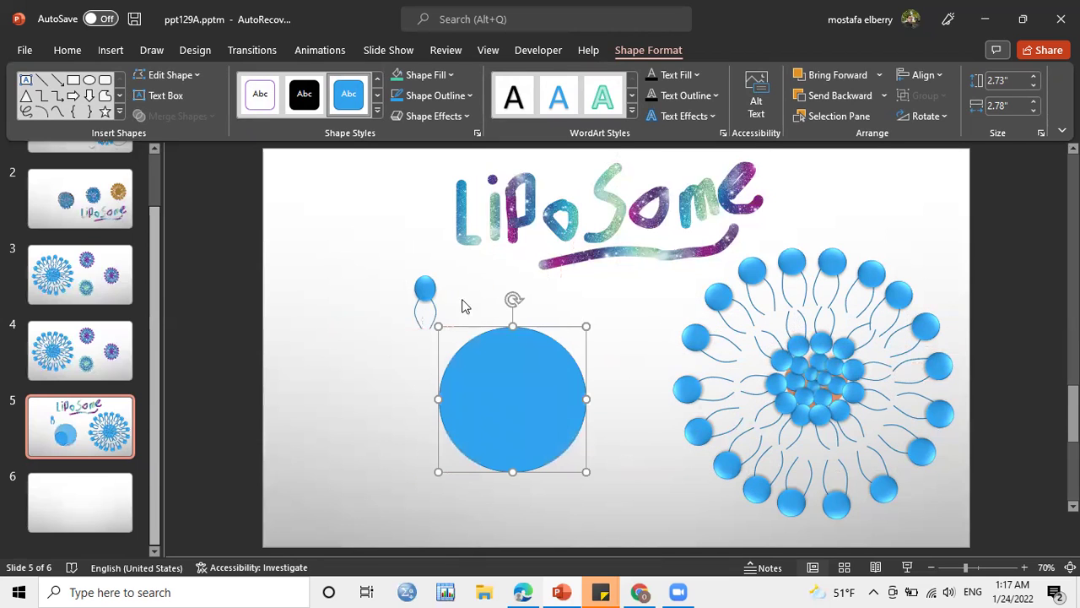
Step: Tilt the lipid counter-clockwise so its tails touch the circle's upper-left rim
click(430, 292)
drag(424, 240, 396, 258)
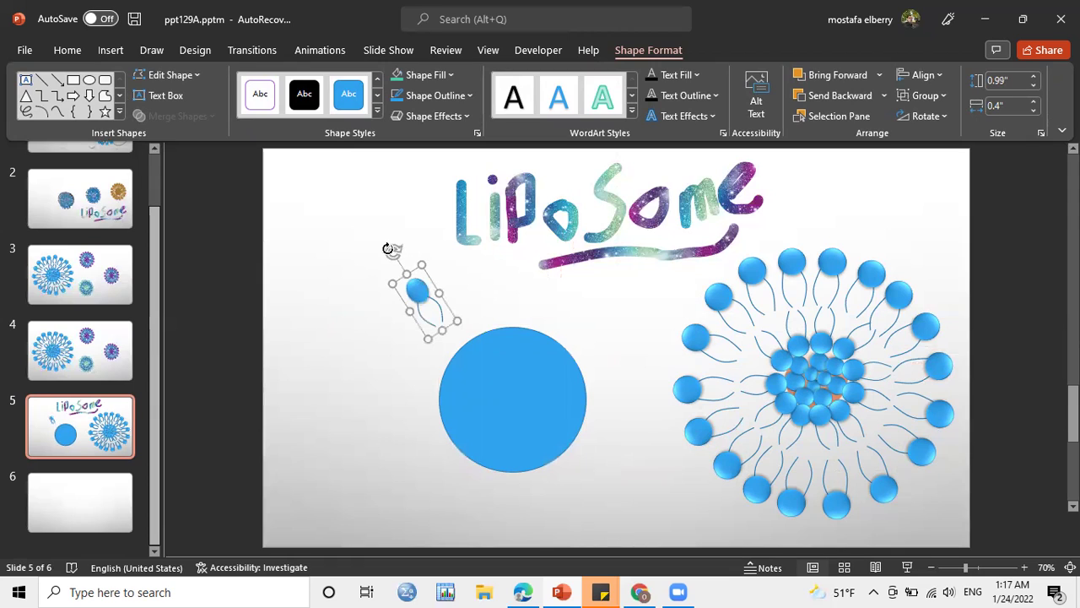
mouse_move(395, 251)
mouse_down()
mouse_move(386, 260)
mouse_move(415, 327)
mouse_move(386, 295)
mouse_up()
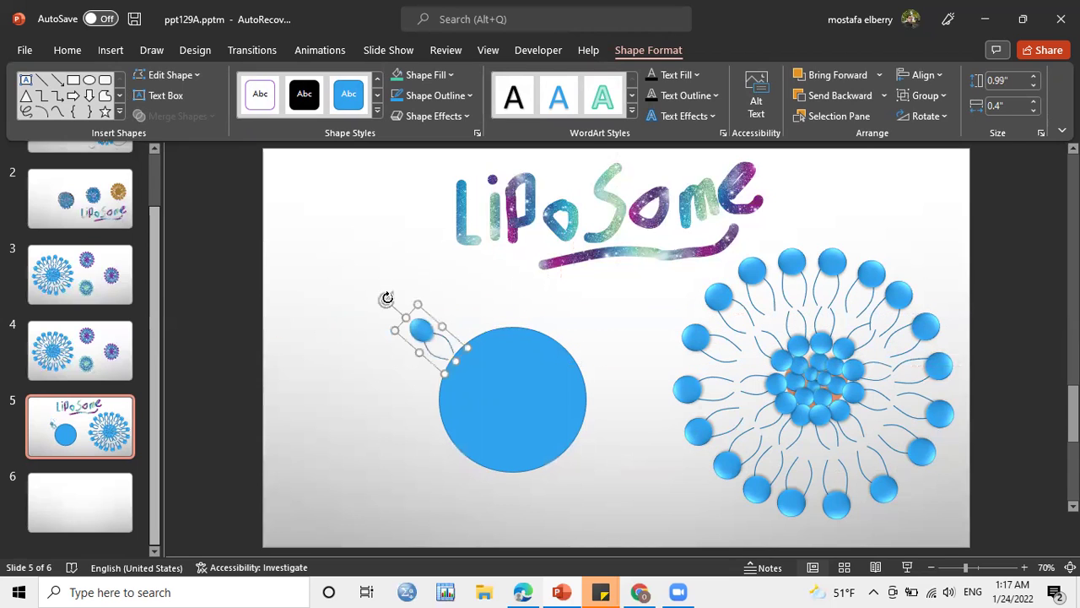
drag(428, 330, 428, 332)
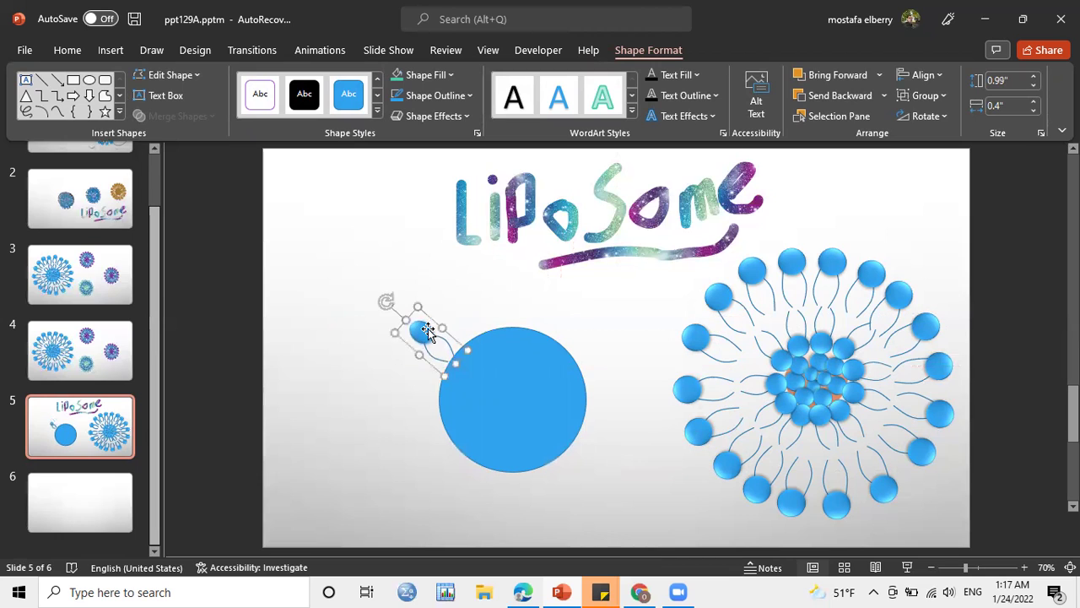
Step: Duplicate the lipid with Ctrl+D and rotate the copy to follow the circle's curve
key(ctrl+d)
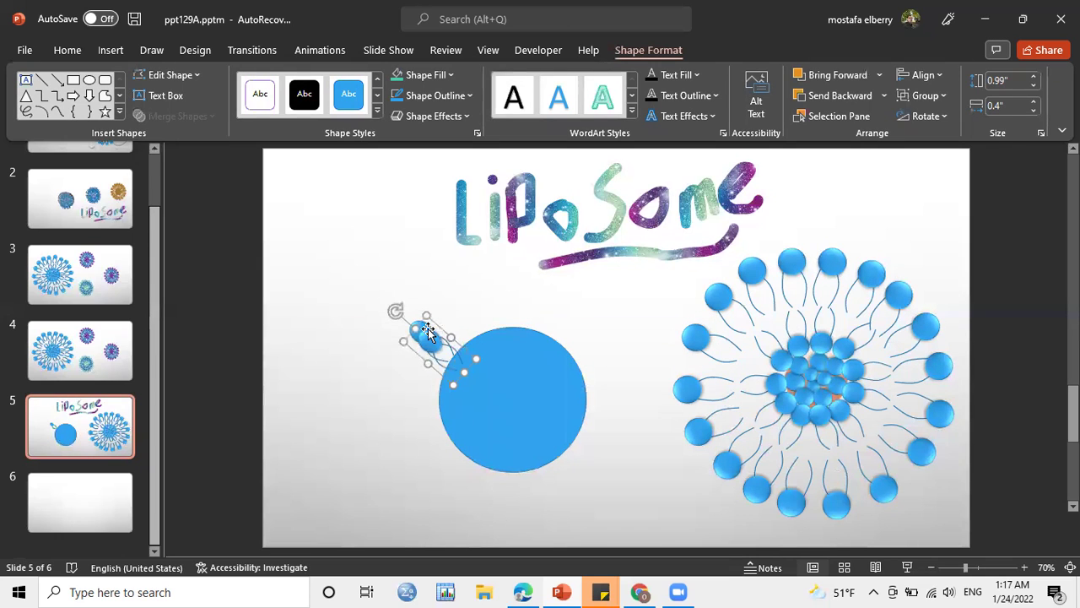
drag(432, 338, 441, 310)
drag(403, 277, 447, 246)
drag(461, 284, 469, 288)
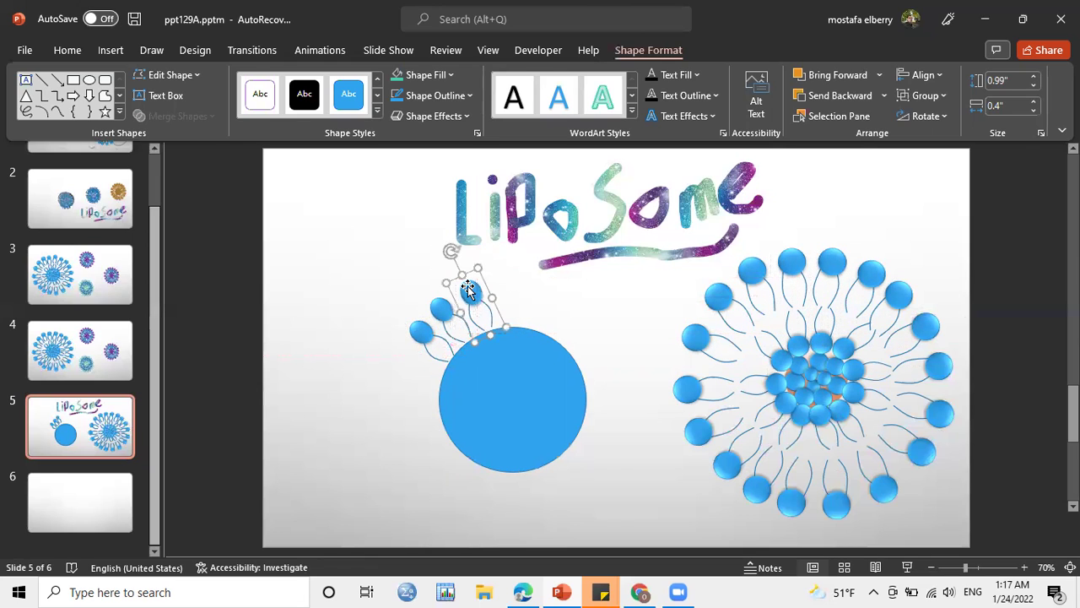
click(391, 292)
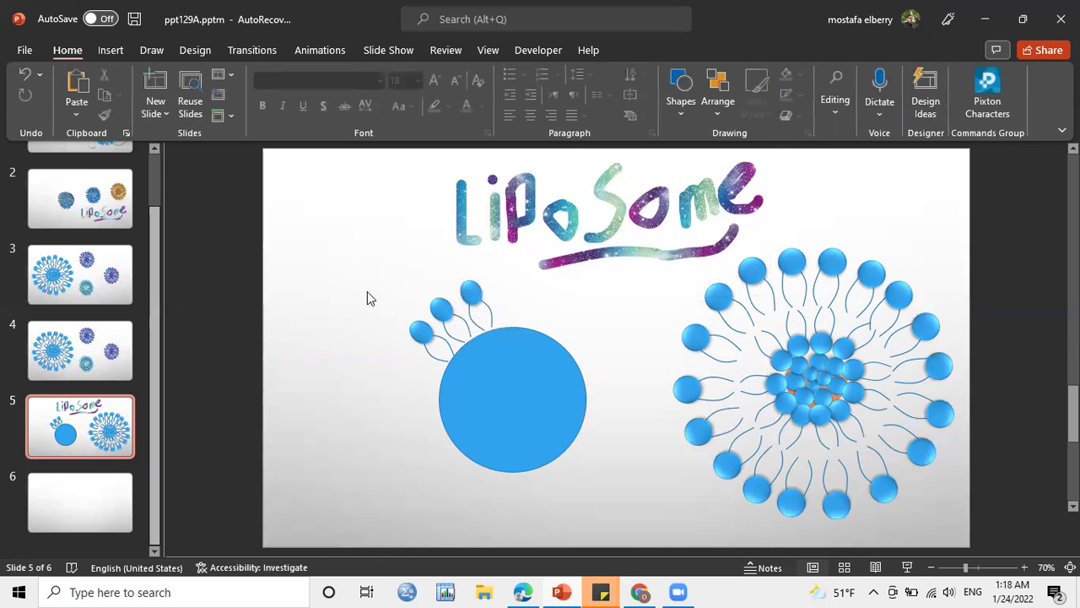
Step: Duplicate the three rim lipids and move the copies down the circle's left side
click(439, 328)
drag(378, 267, 517, 384)
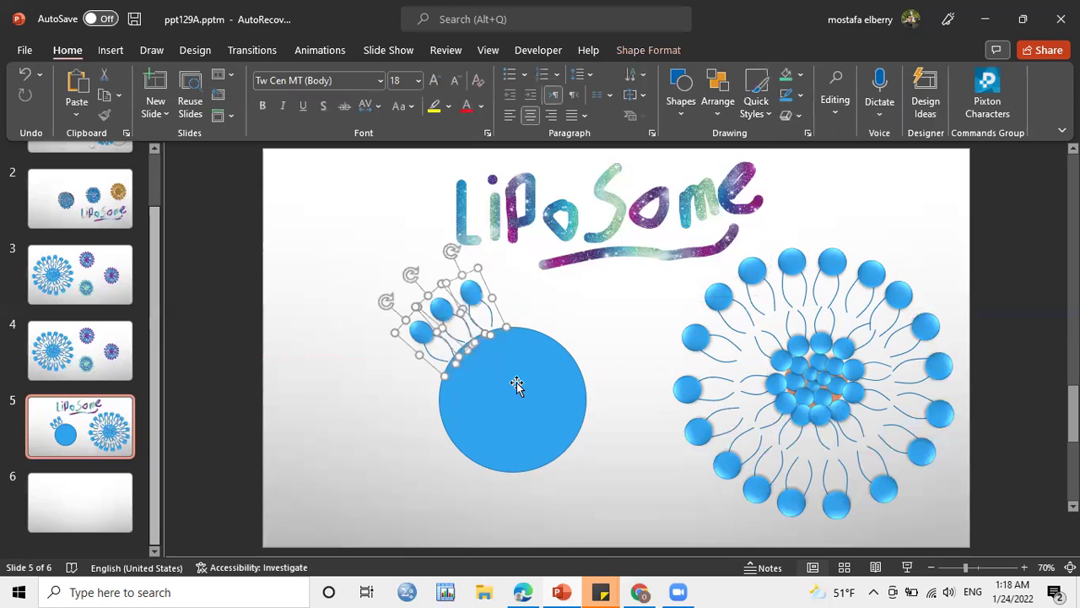
key(ctrl+d)
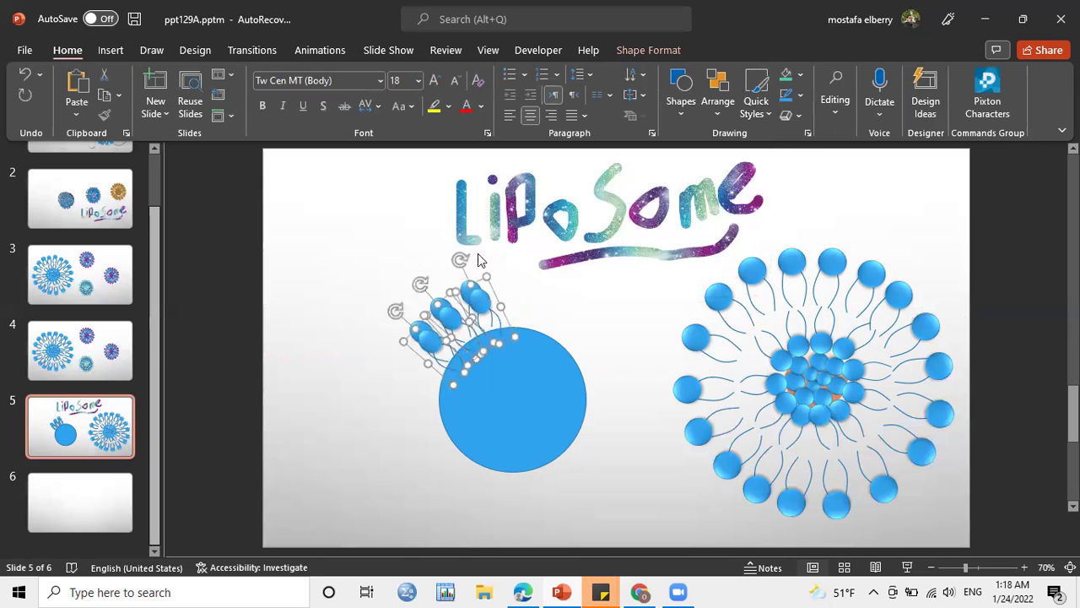
drag(478, 293, 412, 354)
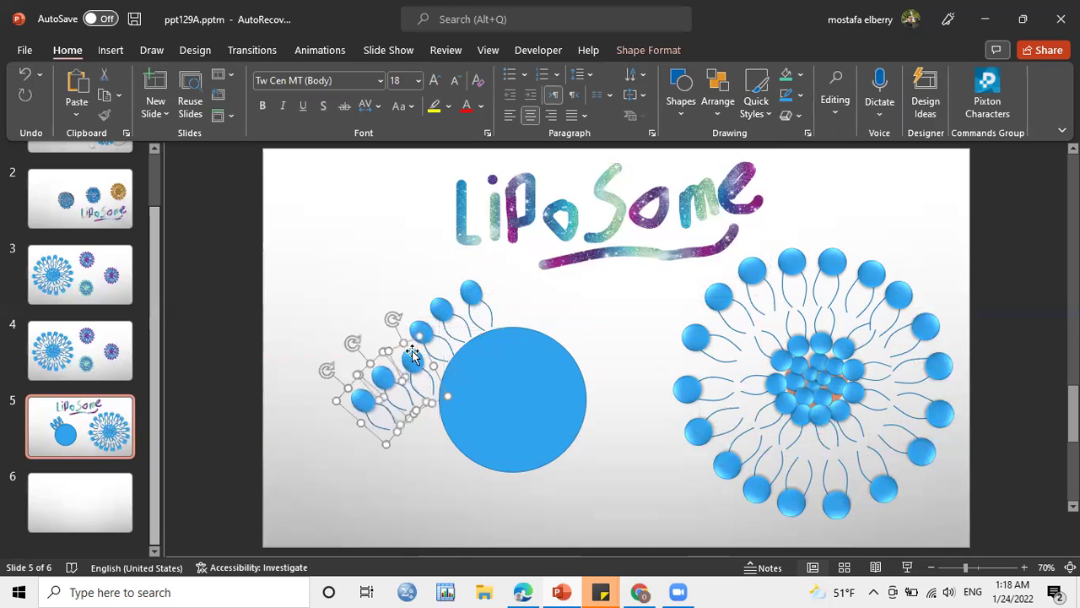
click(343, 407)
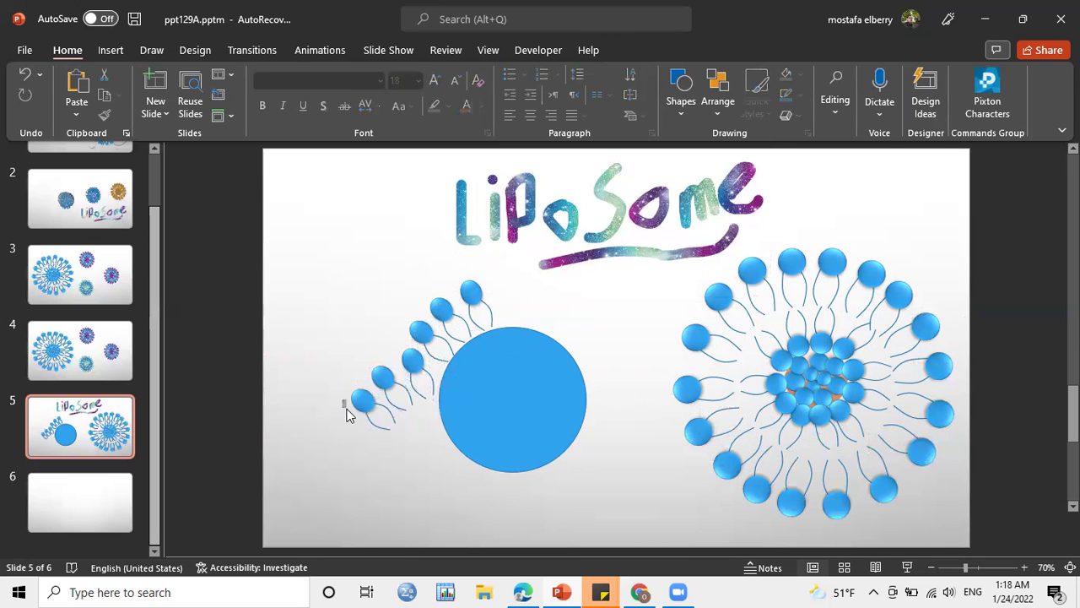
Step: Rotate and reposition individual lipids so they point at the circle along its lower left
click(412, 368)
mouse_move(393, 319)
mouse_down()
mouse_move(364, 346)
mouse_move(387, 387)
mouse_up()
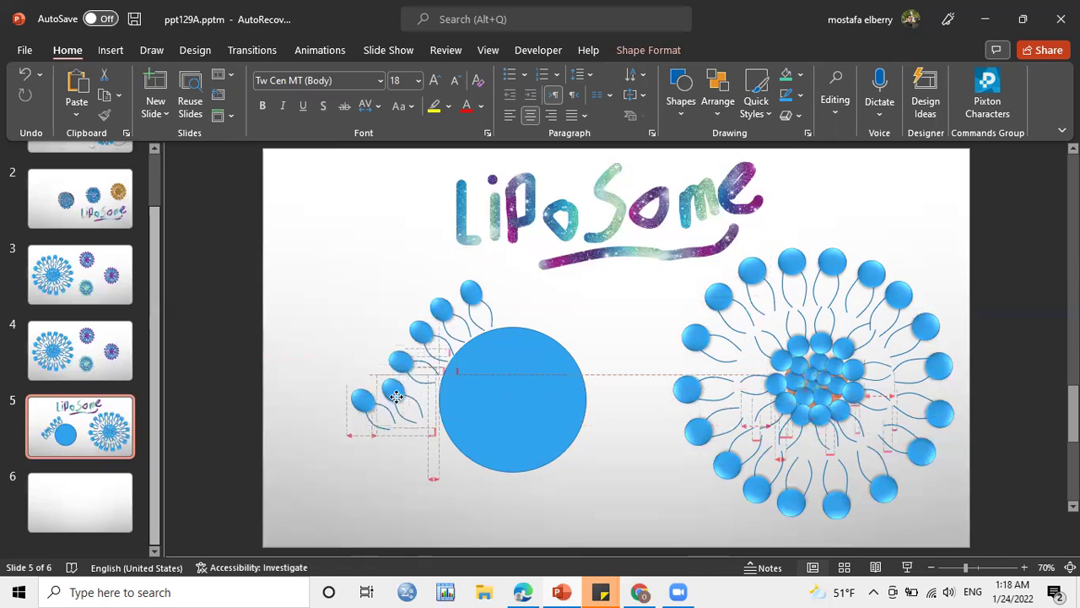
drag(387, 388, 389, 467)
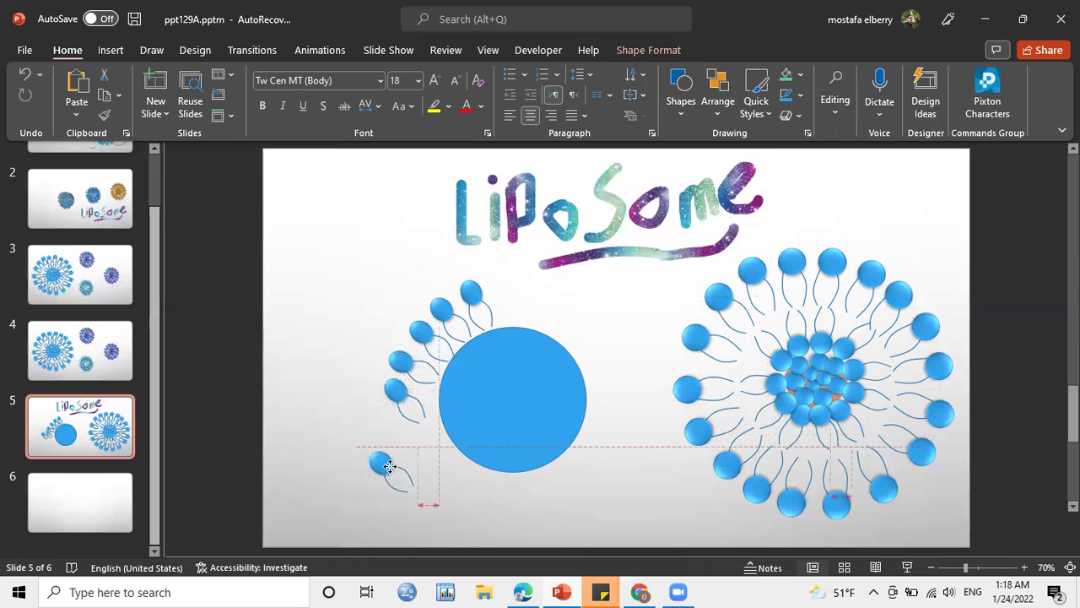
click(404, 415)
mouse_move(362, 368)
mouse_down()
mouse_move(358, 395)
mouse_move(388, 401)
mouse_up()
click(401, 358)
drag(401, 359, 404, 360)
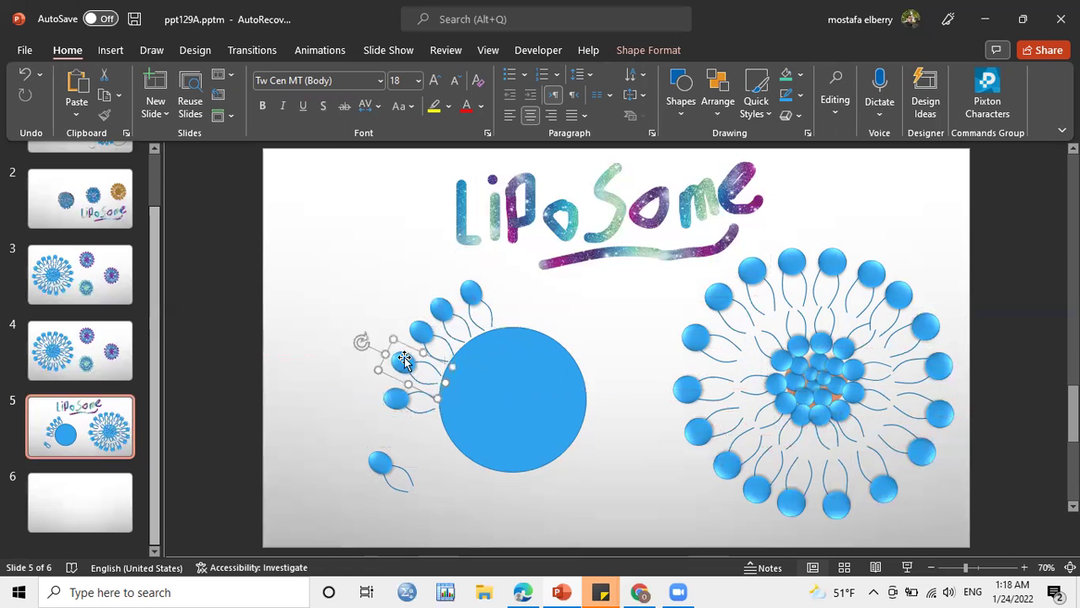
click(385, 456)
mouse_move(347, 430)
mouse_down()
mouse_move(363, 489)
mouse_move(403, 447)
mouse_move(413, 451)
mouse_up()
click(439, 482)
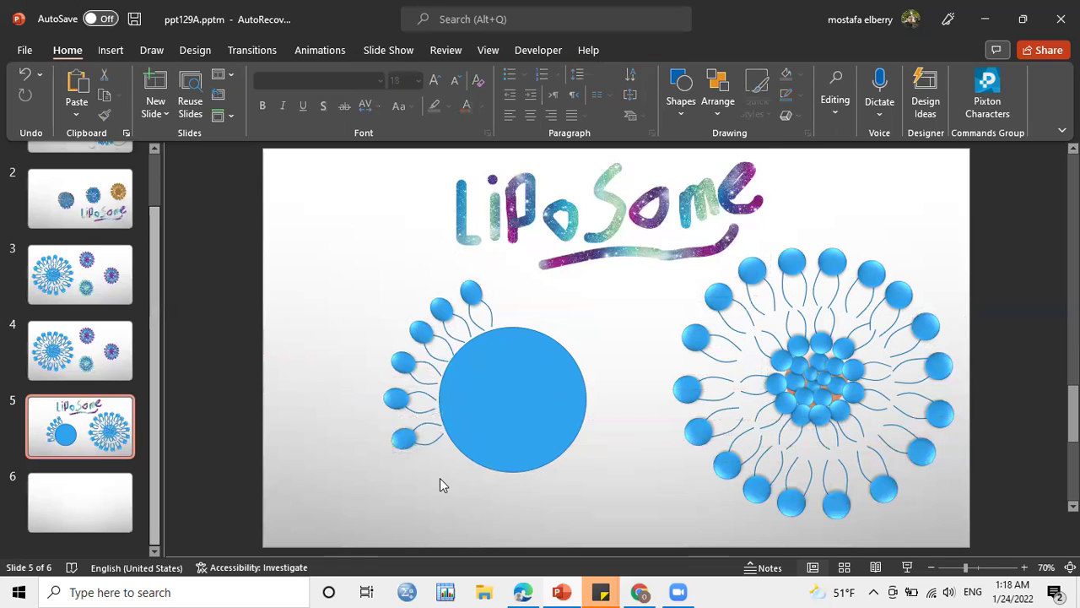
Step: Select all lipids on the circle's left side and drag out a copy of the arc
drag(361, 245, 447, 318)
mouse_move(492, 253)
mouse_down()
mouse_move(463, 385)
mouse_move(341, 516)
mouse_up()
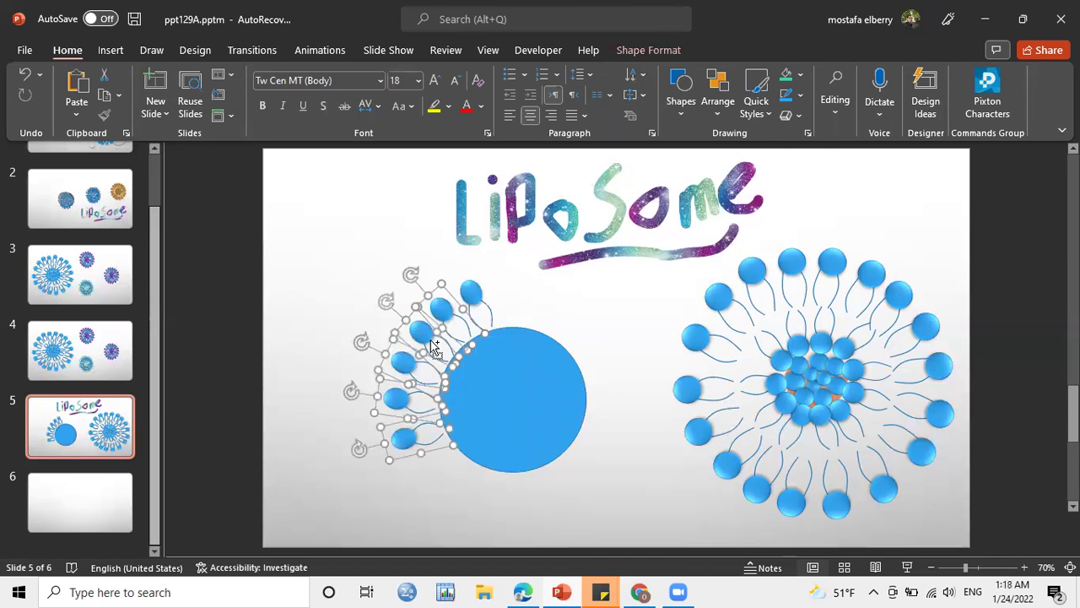
drag(433, 346, 594, 344)
Step: Group the copied arc with Ctrl+G, rotate it heads-outward, and fit it against the circle's right side
key(ctrl+g)
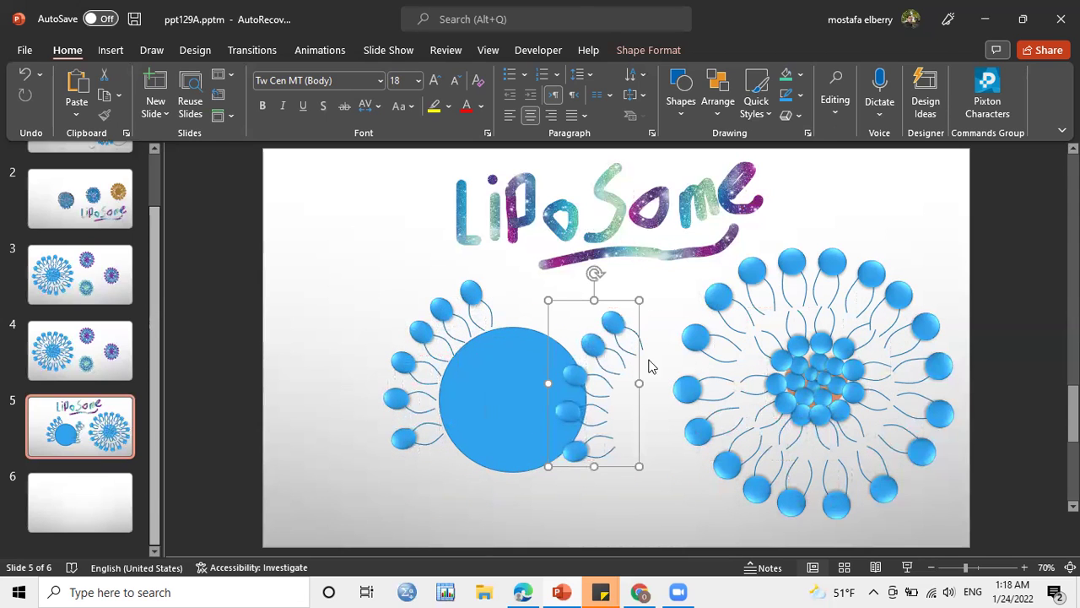
drag(595, 275, 631, 453)
drag(615, 411, 622, 405)
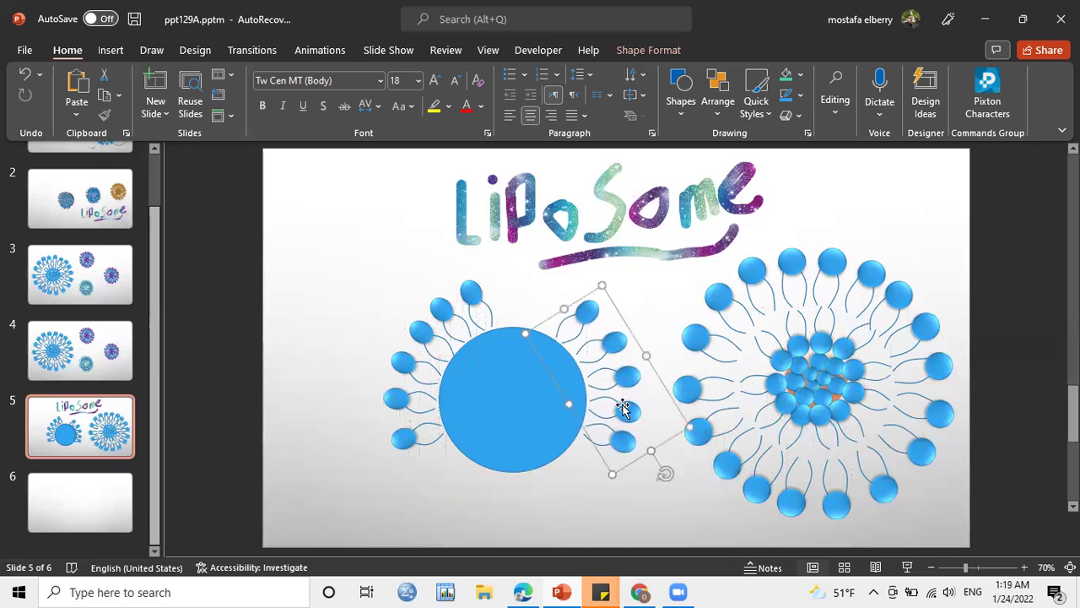
drag(666, 470, 662, 473)
drag(624, 414, 623, 413)
click(647, 479)
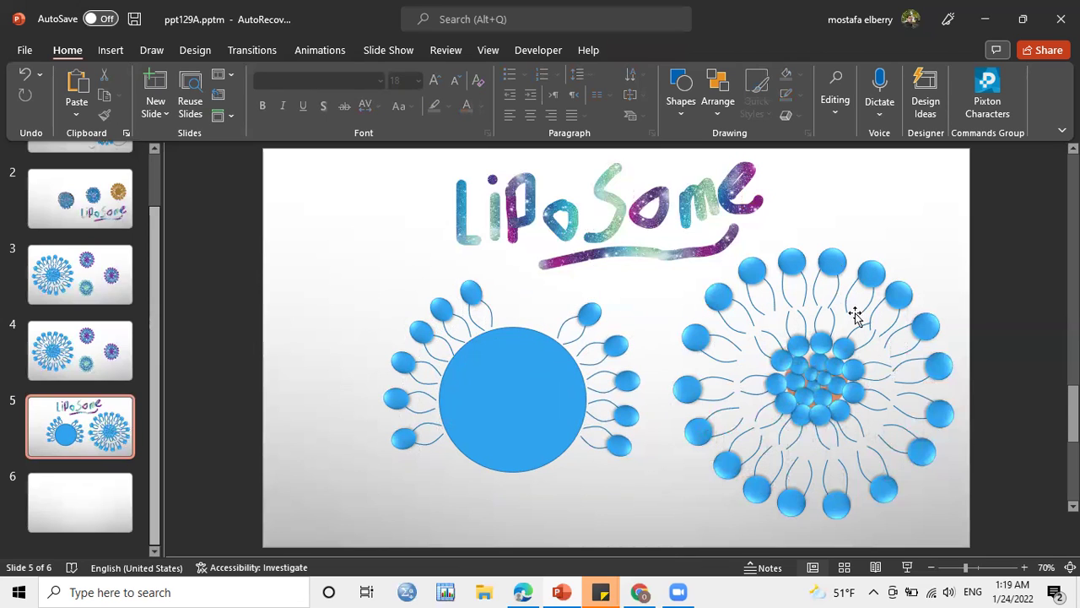
click(475, 287)
Step: Inspect the right-hand micelle's beads, then nudge the whole micelle group slightly upward
click(544, 338)
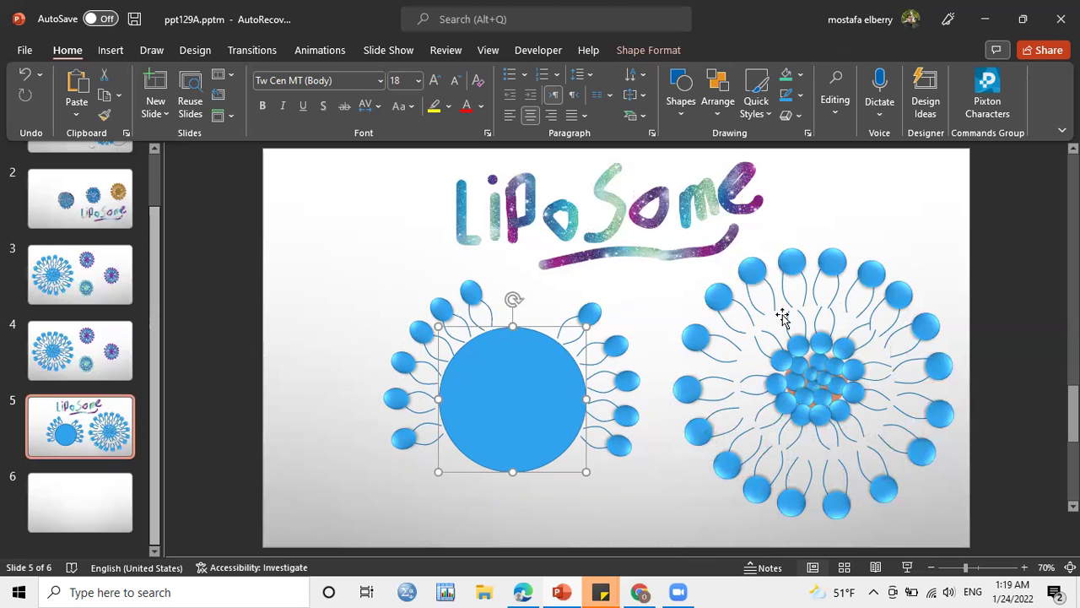
click(822, 280)
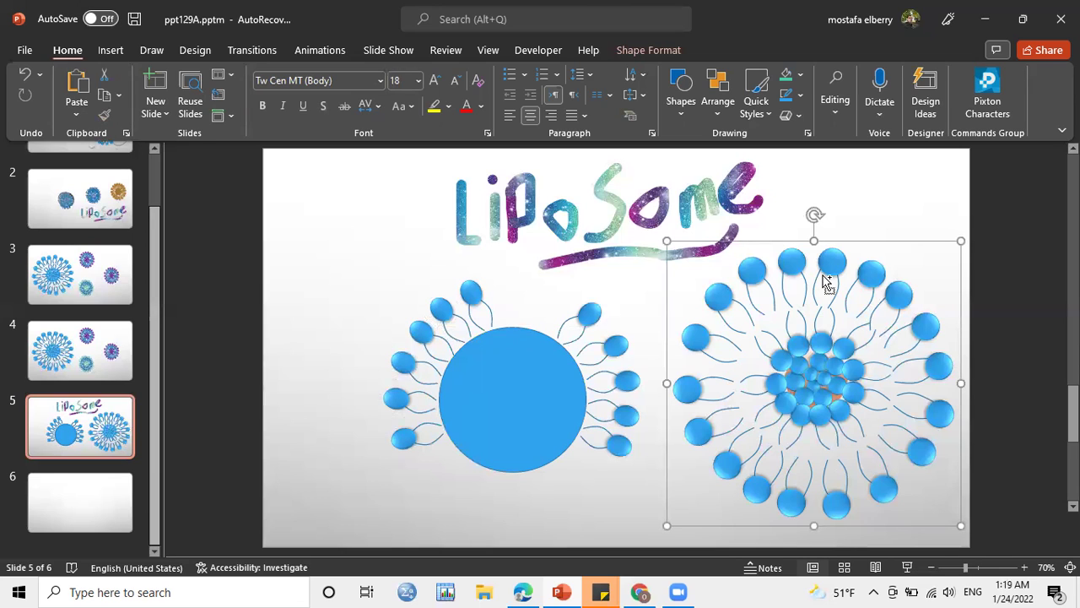
click(826, 281)
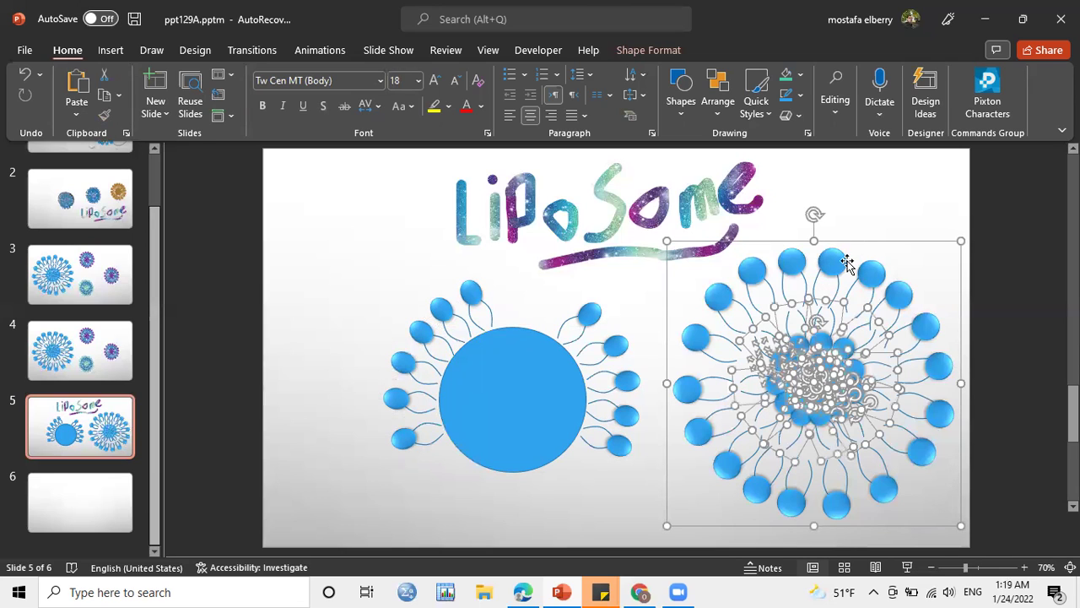
click(842, 264)
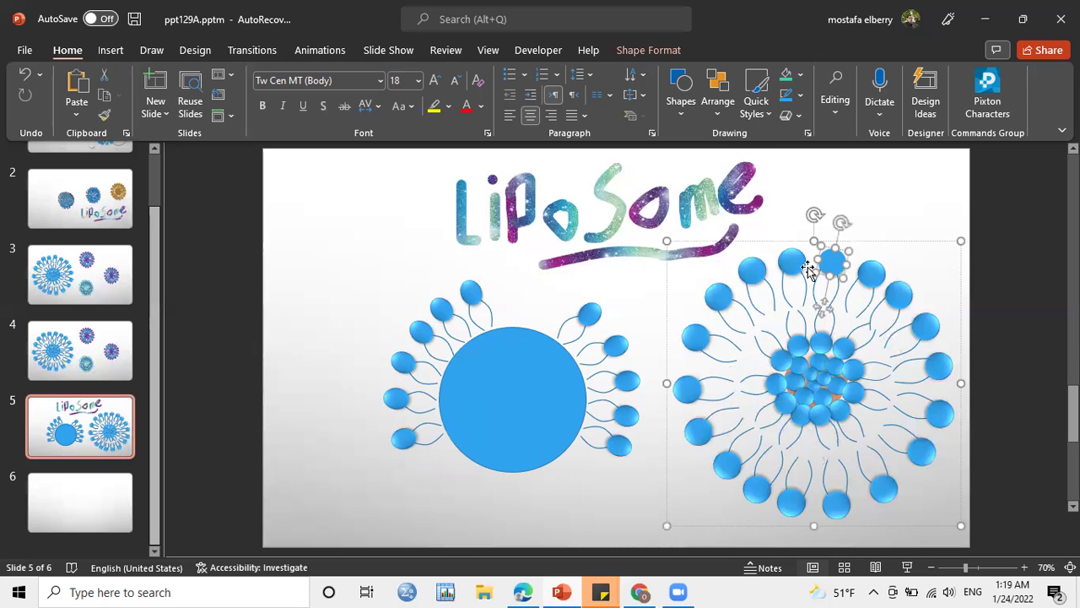
click(797, 284)
click(788, 261)
click(790, 262)
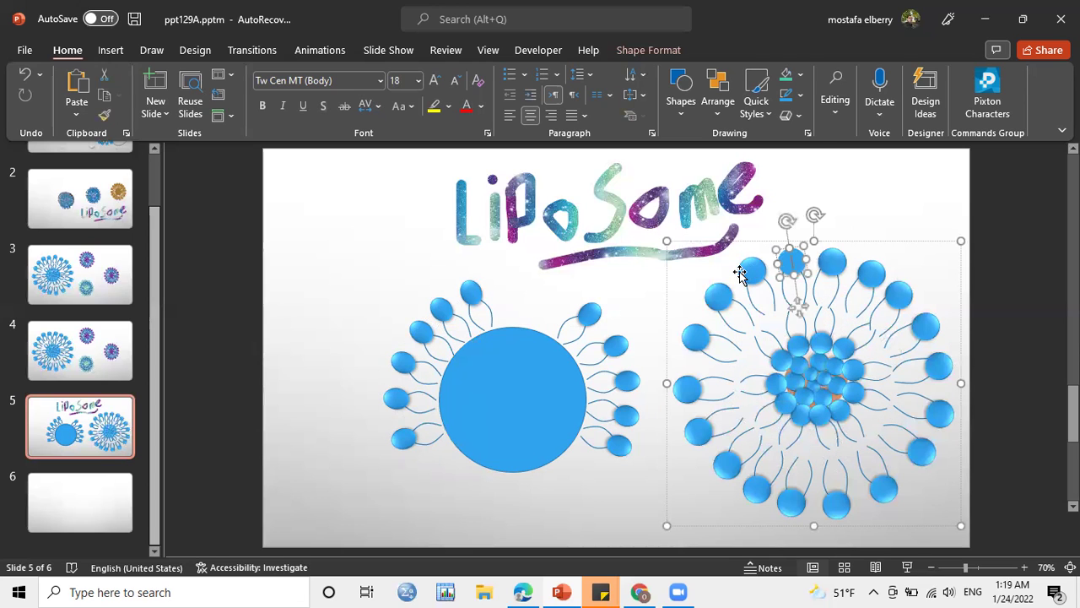
click(739, 272)
click(684, 248)
click(707, 319)
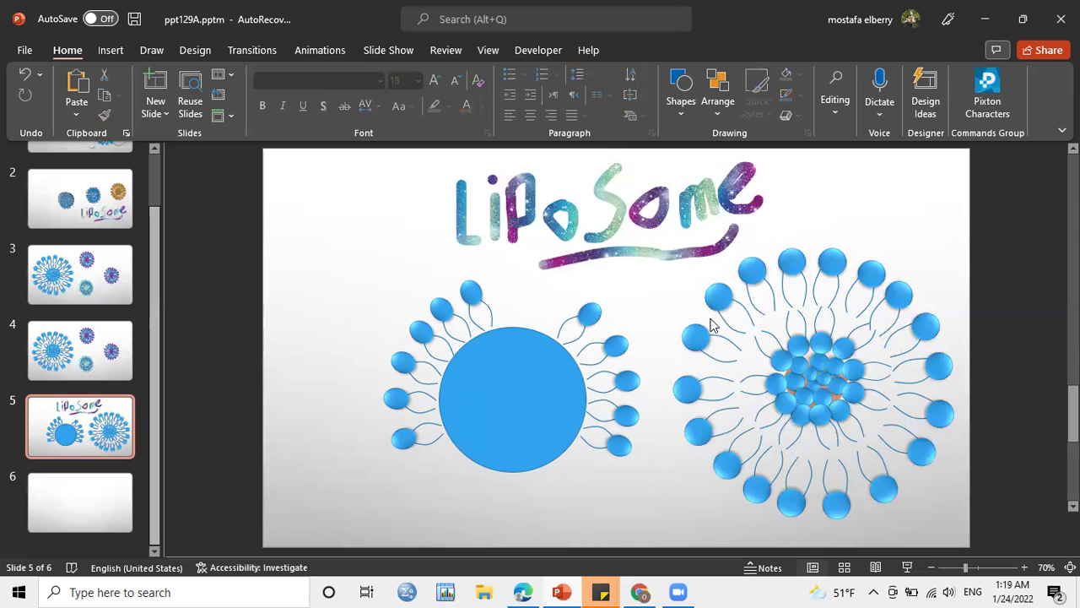
click(732, 303)
mouse_move(718, 299)
mouse_down()
mouse_move(416, 300)
mouse_move(722, 294)
mouse_move(719, 284)
mouse_up()
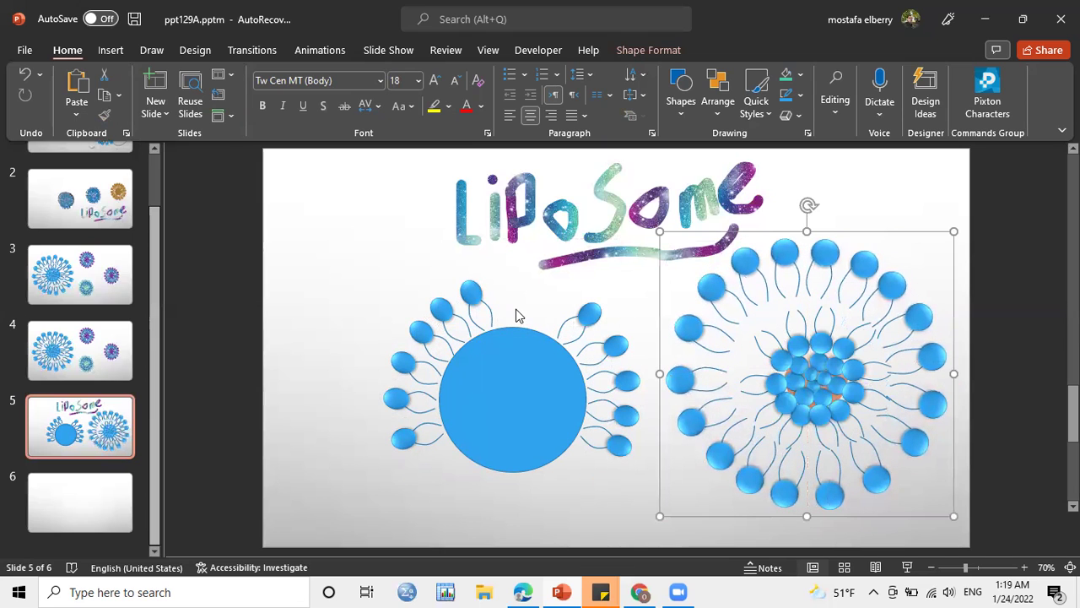
Step: Drag a copy of the top lipid into the centre of the big circle and select the circle
click(599, 311)
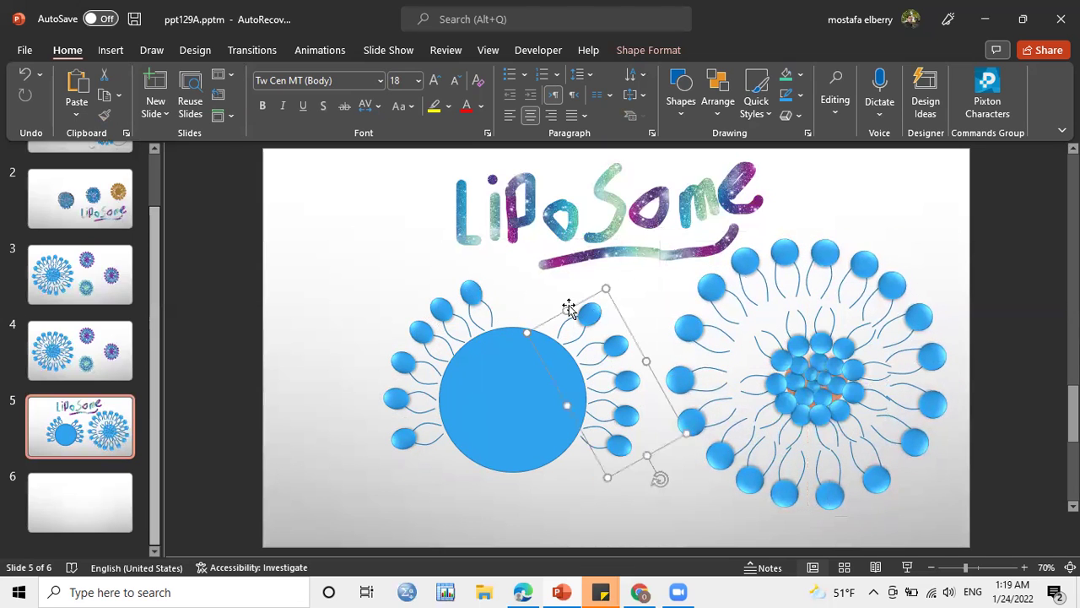
click(478, 299)
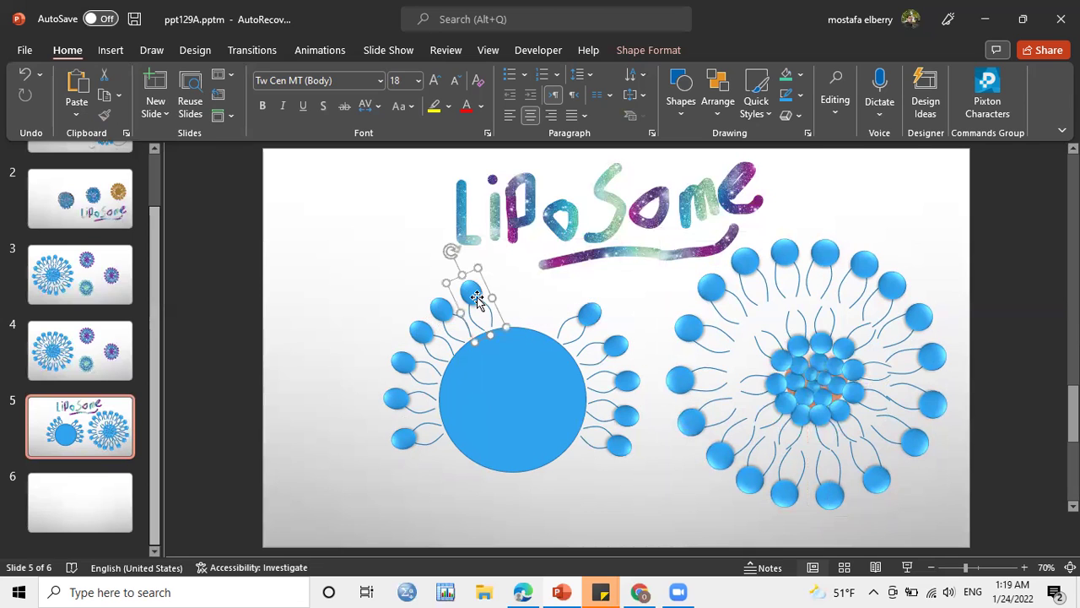
mouse_move(478, 304)
mouse_down()
mouse_move(535, 422)
mouse_move(568, 396)
mouse_move(542, 384)
mouse_up()
click(540, 386)
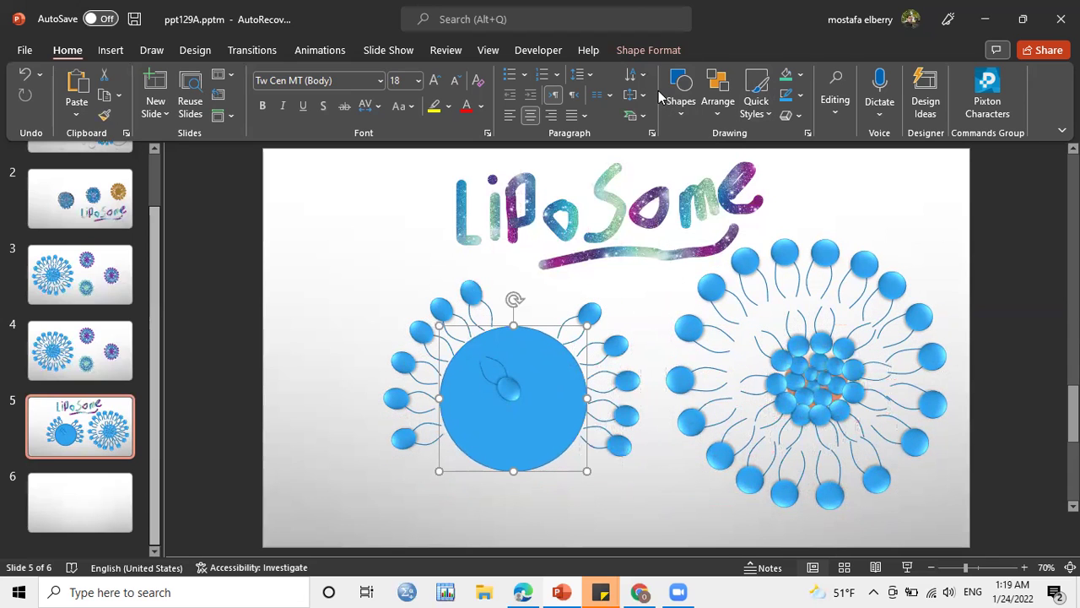
click(801, 76)
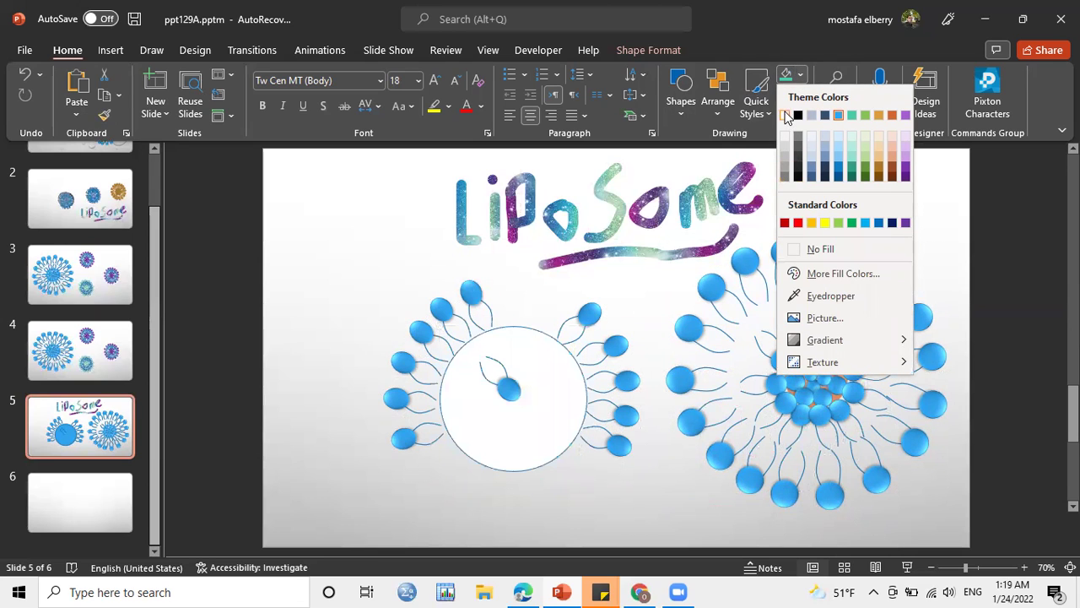
Step: Fill the big circle with White and shift the inner lipid upward
click(785, 116)
click(800, 75)
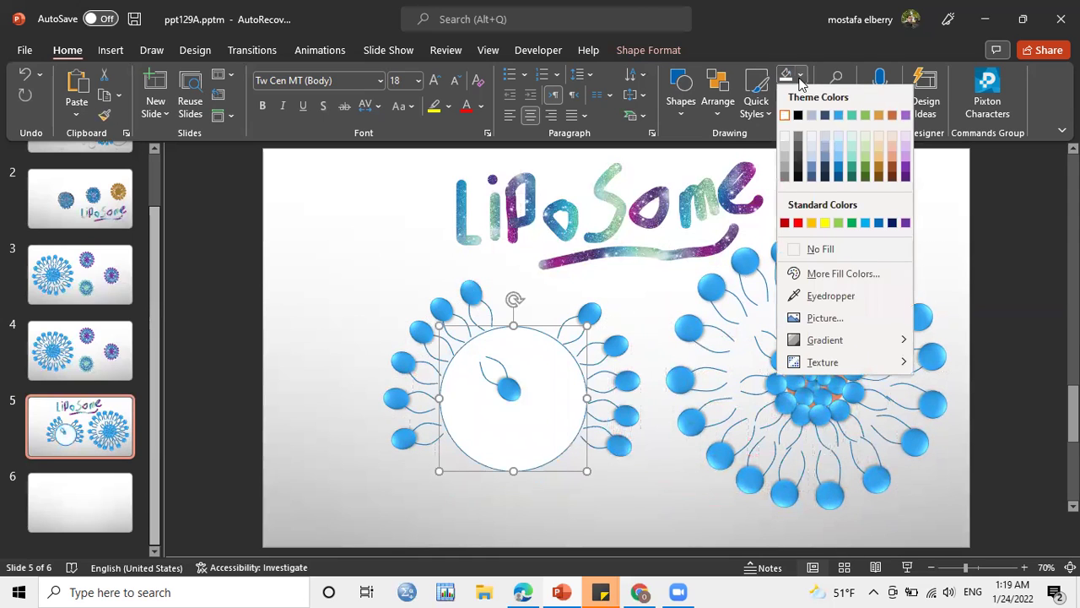
click(785, 117)
mouse_move(515, 391)
mouse_down()
mouse_move(523, 373)
mouse_move(532, 405)
mouse_move(514, 379)
mouse_up()
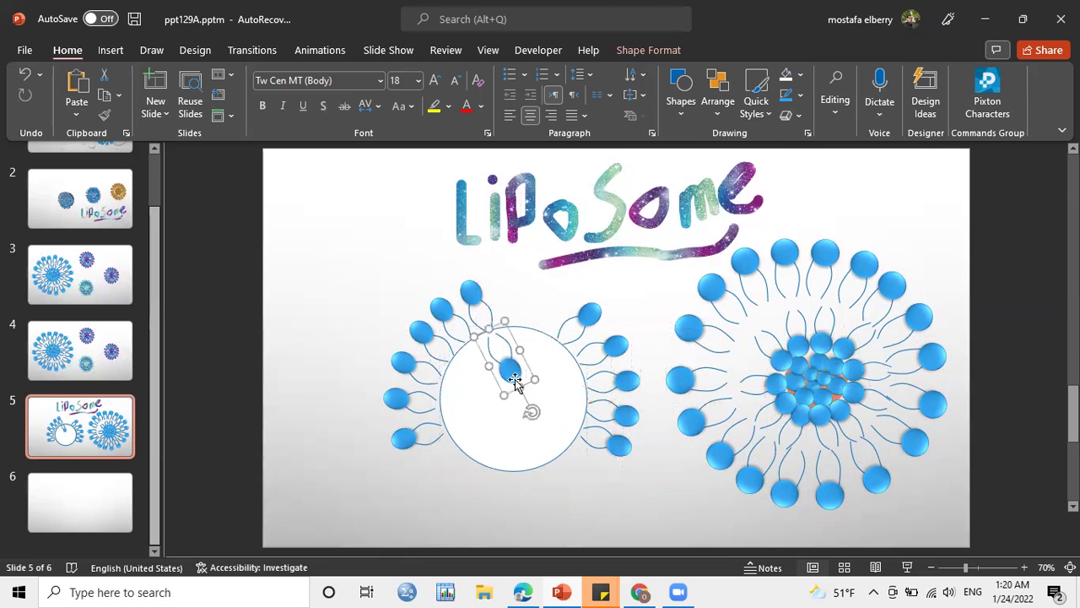
Step: Duplicate the inner lipid twice and angle the copies into a curved arc inside the white circle
key(Right)
key(Right)
key(Down)
key(Down)
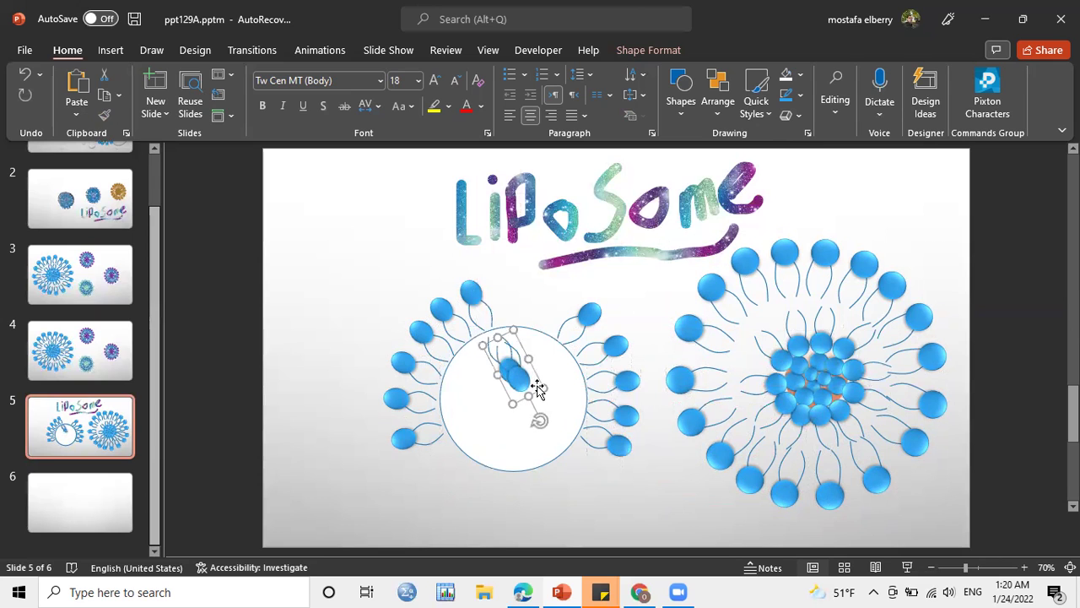
drag(519, 384, 491, 381)
drag(512, 420, 518, 414)
mouse_move(501, 374)
mouse_down()
mouse_move(518, 378)
mouse_move(479, 400)
mouse_move(511, 410)
mouse_up()
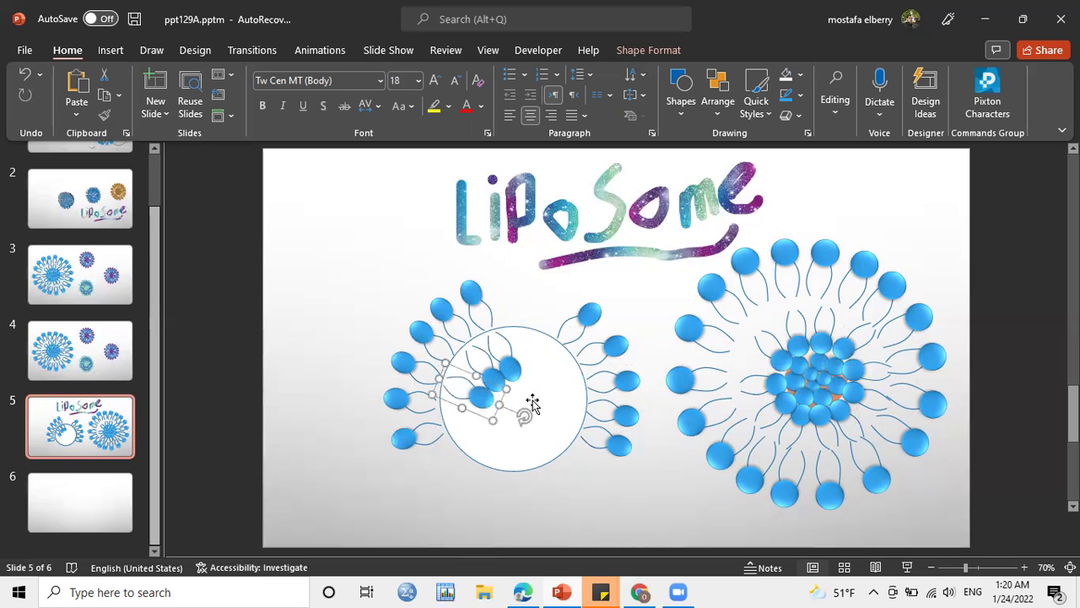
click(535, 395)
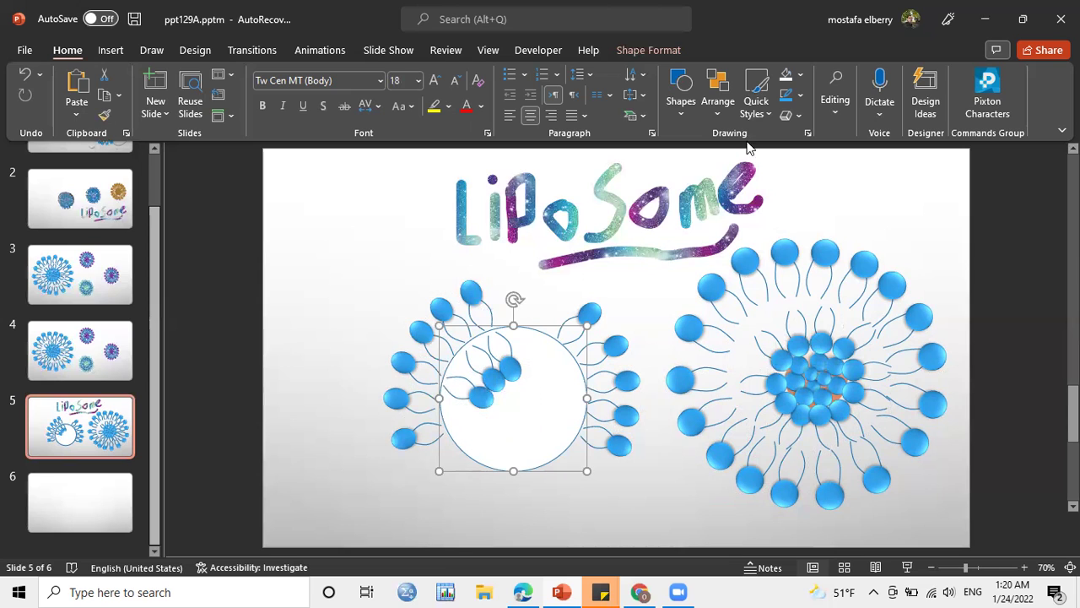
Step: Draw a small blue oval, about 0.6" by 0.56", among the inner lipids
click(695, 106)
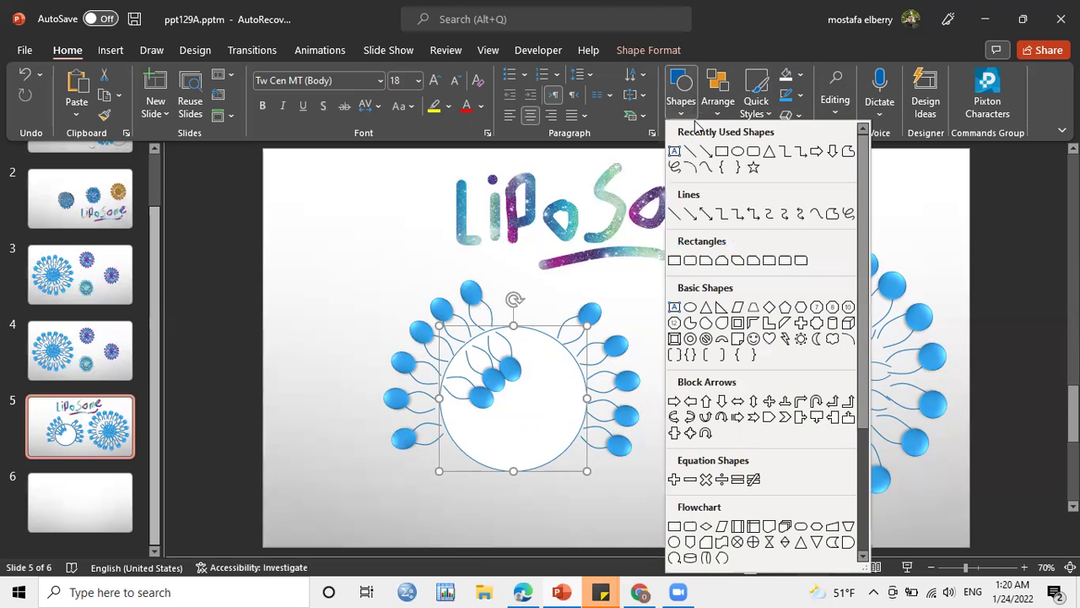
click(739, 152)
mouse_move(507, 388)
mouse_down()
mouse_move(541, 419)
mouse_move(520, 402)
mouse_up()
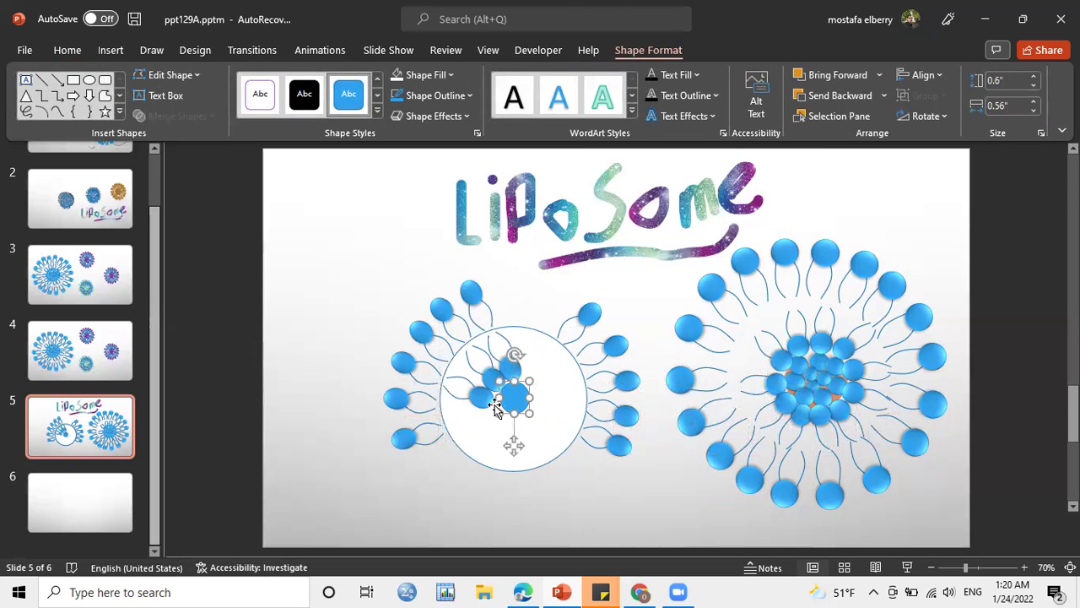
Step: Nudge the inner lipid group into place and marquee-select the inner shapes
click(495, 407)
drag(488, 403, 498, 403)
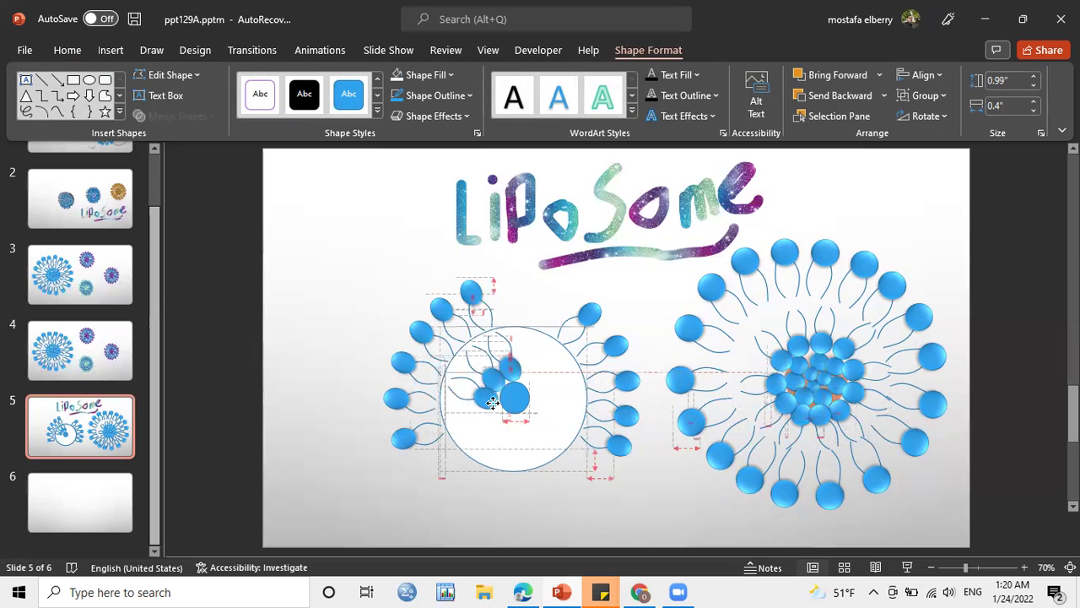
click(488, 406)
click(535, 351)
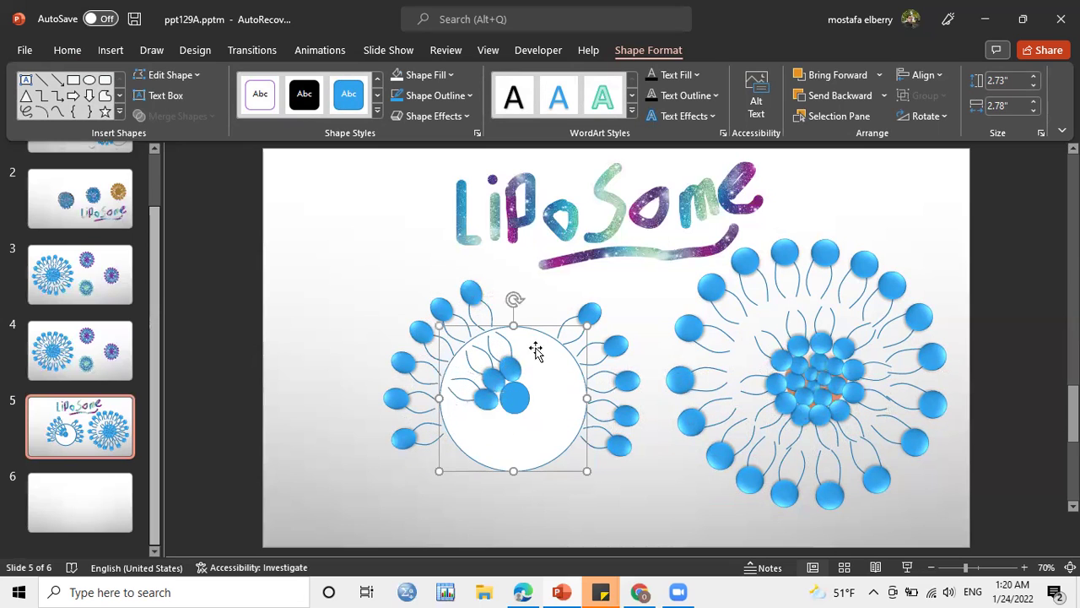
drag(533, 305, 442, 456)
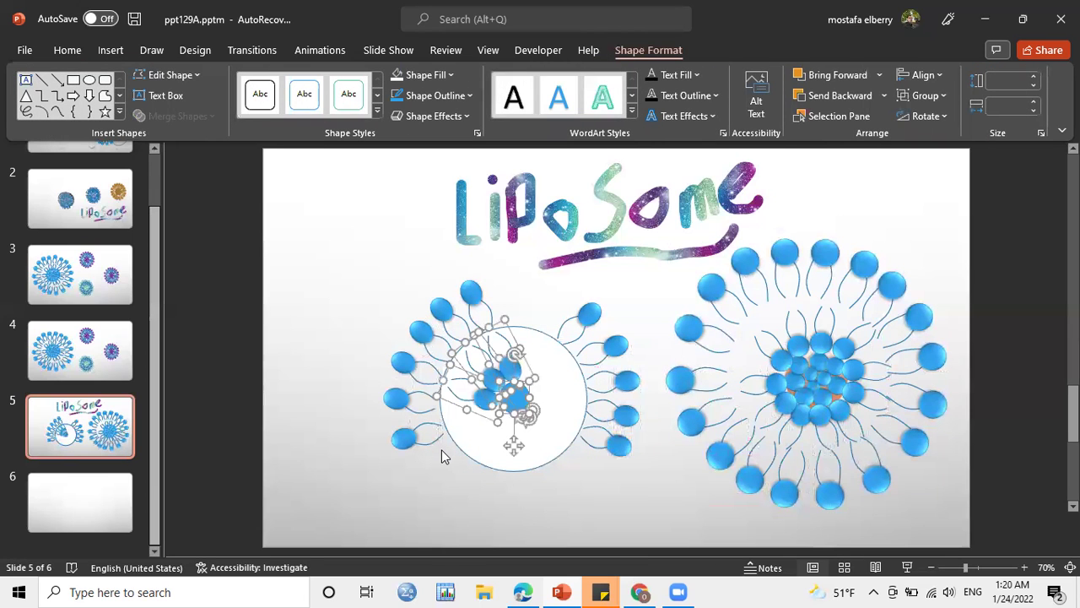
Step: Group the inner bilayer pieces with Ctrl+G and rotate the group to a new angle
key(ctrl+g)
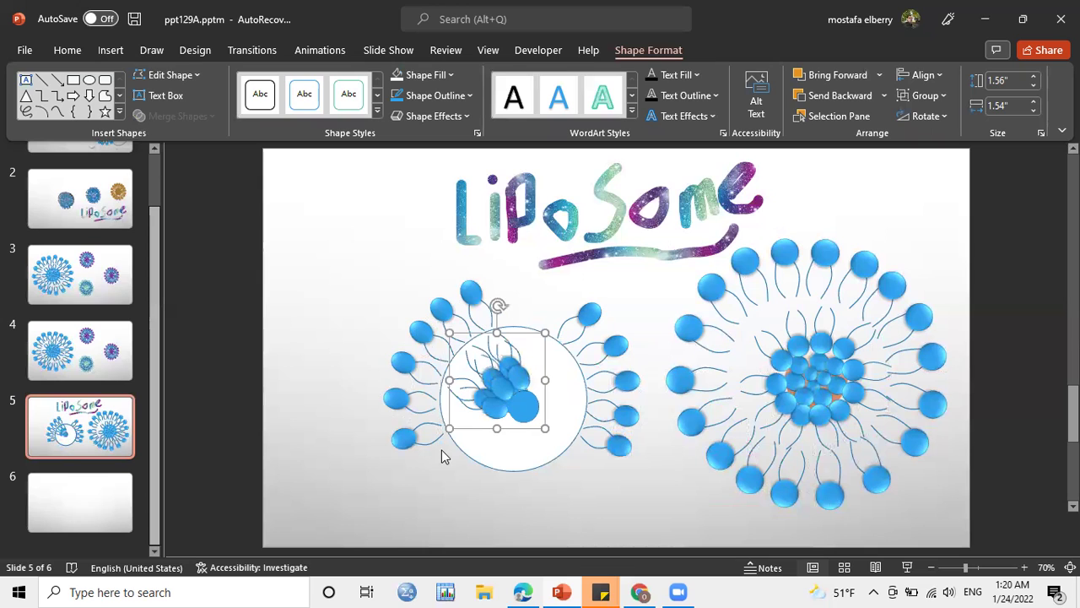
mouse_move(498, 306)
mouse_down()
mouse_move(548, 399)
mouse_move(527, 412)
mouse_move(550, 410)
mouse_up()
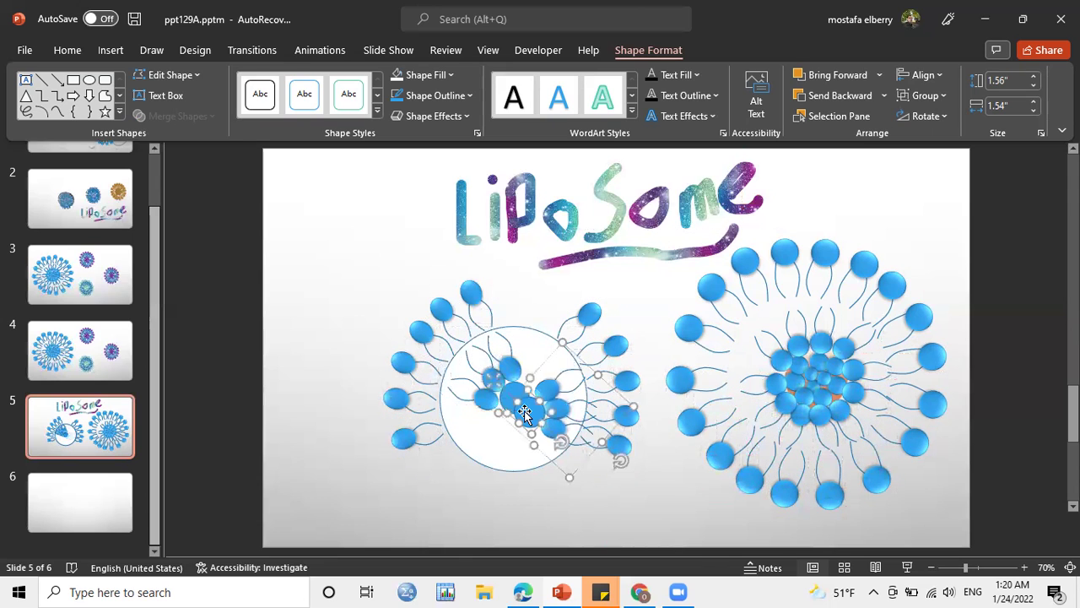
click(524, 414)
key(Escape)
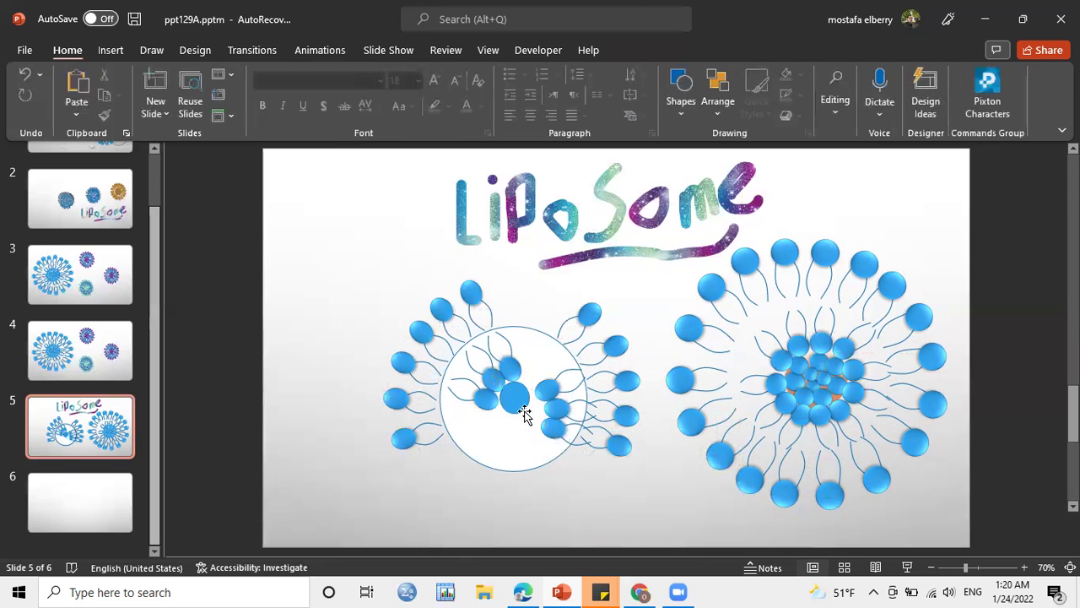
click(559, 426)
mouse_move(622, 453)
mouse_down()
mouse_move(602, 460)
mouse_move(544, 421)
mouse_up()
click(545, 398)
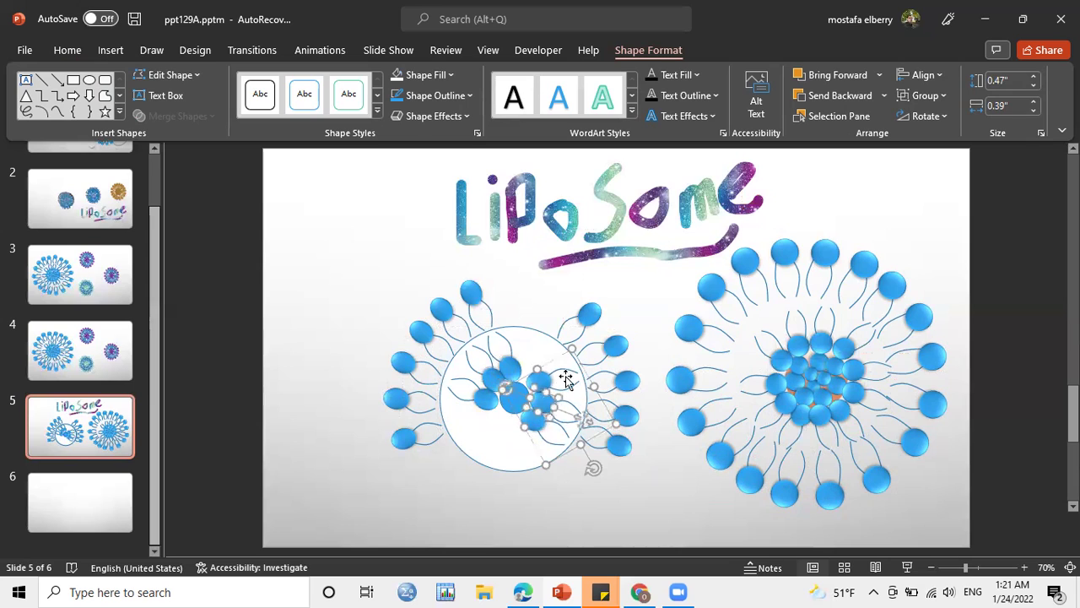
click(521, 369)
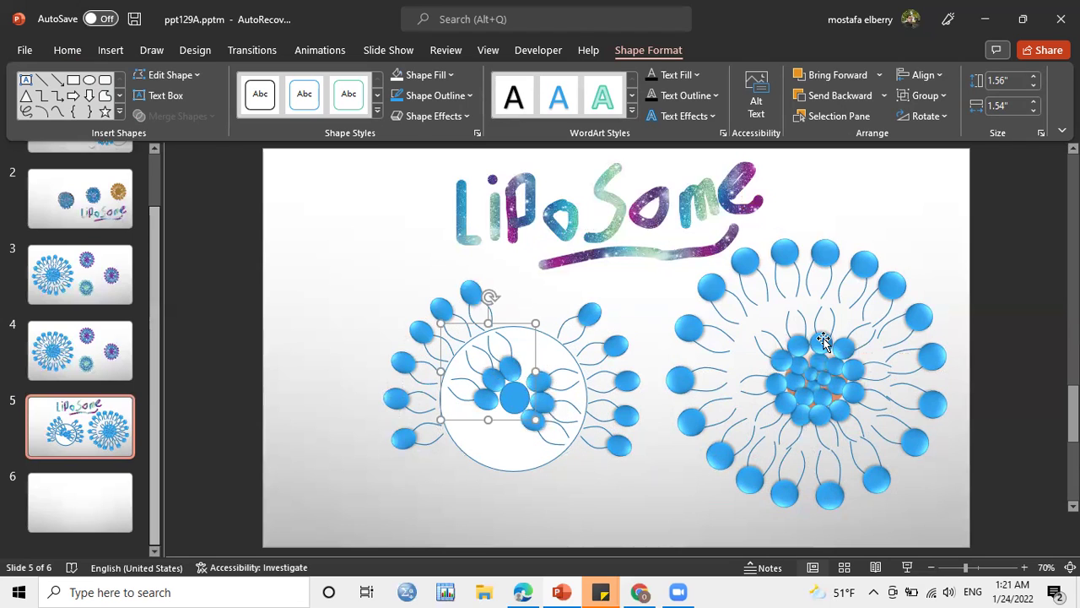
Step: Move a single blue head lower inside the left liposome's circle
click(828, 375)
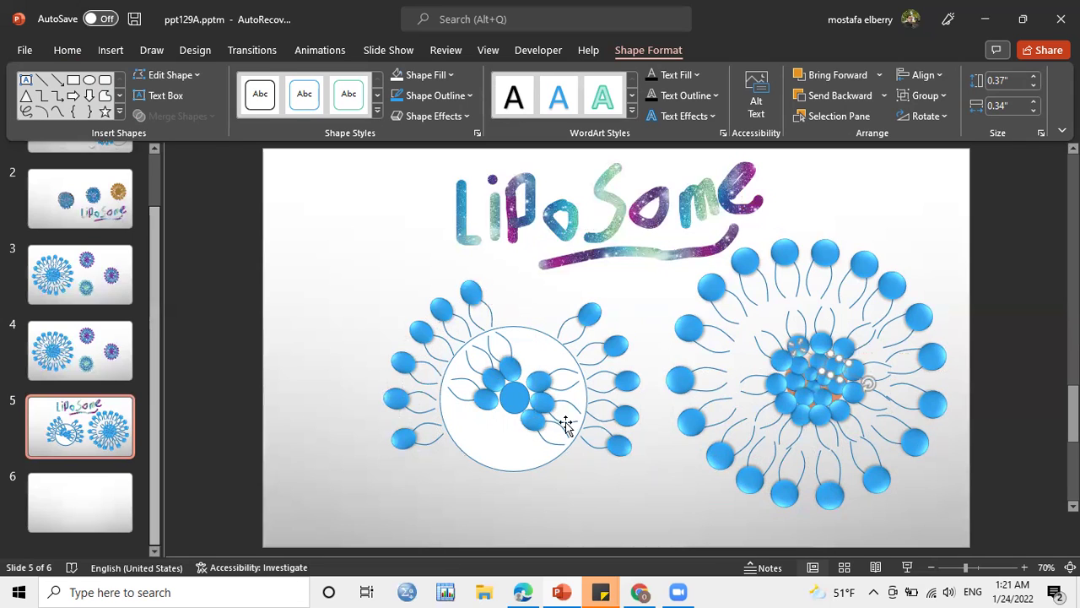
click(520, 405)
click(519, 405)
mouse_move(520, 405)
mouse_down()
mouse_move(483, 457)
mouse_move(511, 392)
mouse_up()
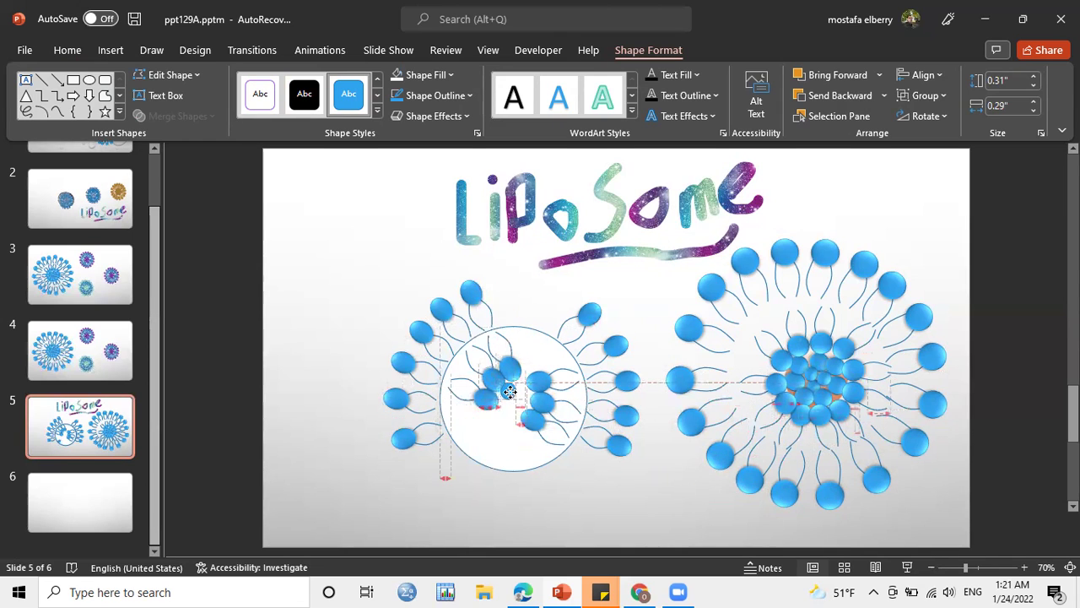
key(Right)
key(Right)
key(Down)
key(Down)
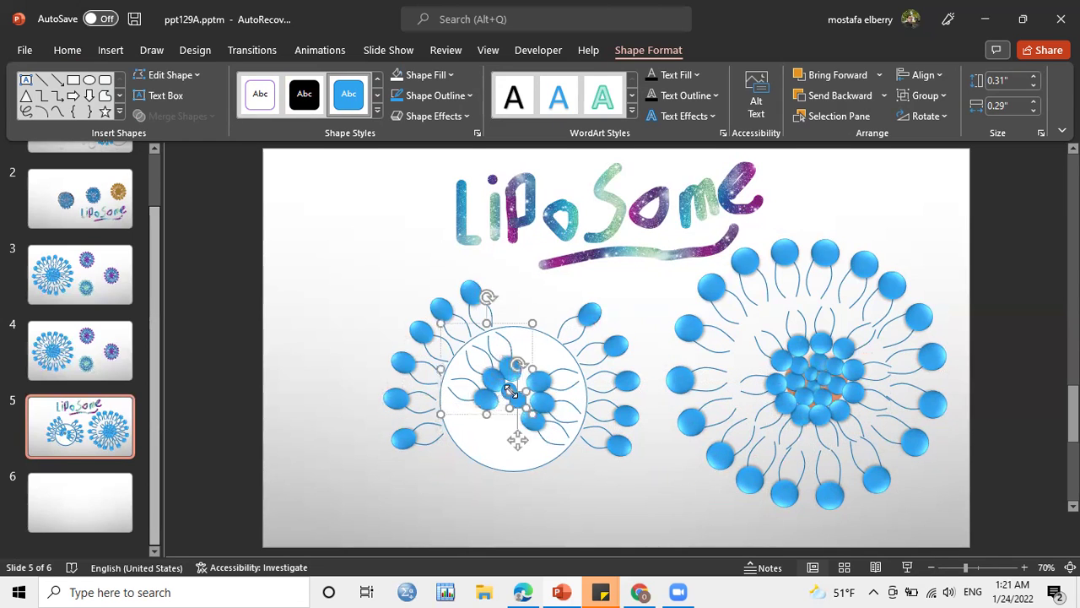
drag(518, 402, 503, 405)
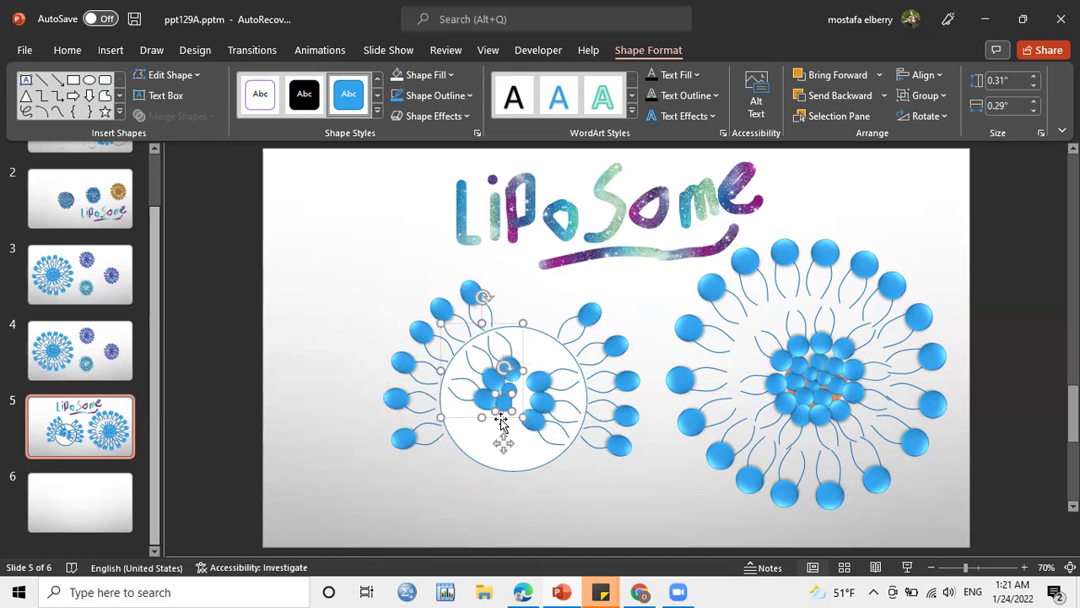
mouse_move(503, 424)
mouse_down()
mouse_move(520, 432)
mouse_move(521, 449)
mouse_up()
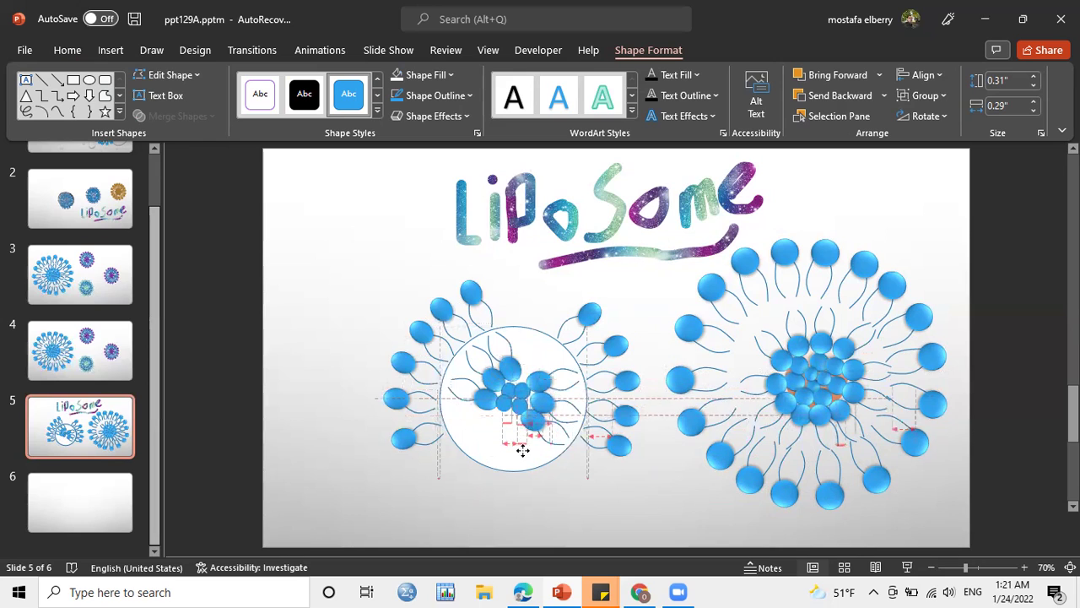
mouse_move(521, 448)
mouse_down()
mouse_move(525, 457)
mouse_move(523, 436)
mouse_up()
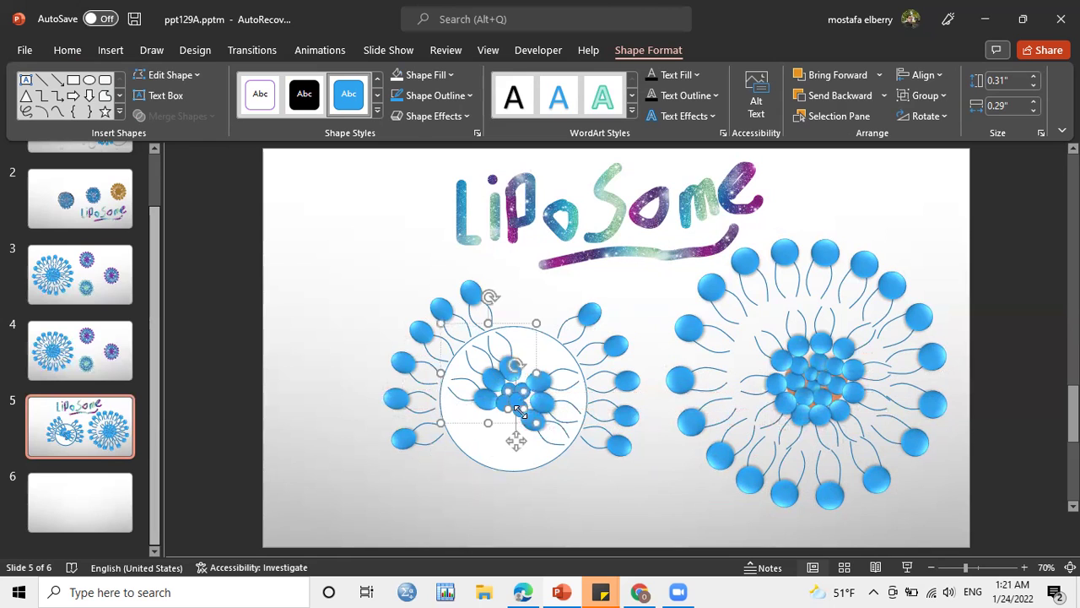
Step: Fine-tune the head's position slightly up-left within the inner cluster
right_click(518, 403)
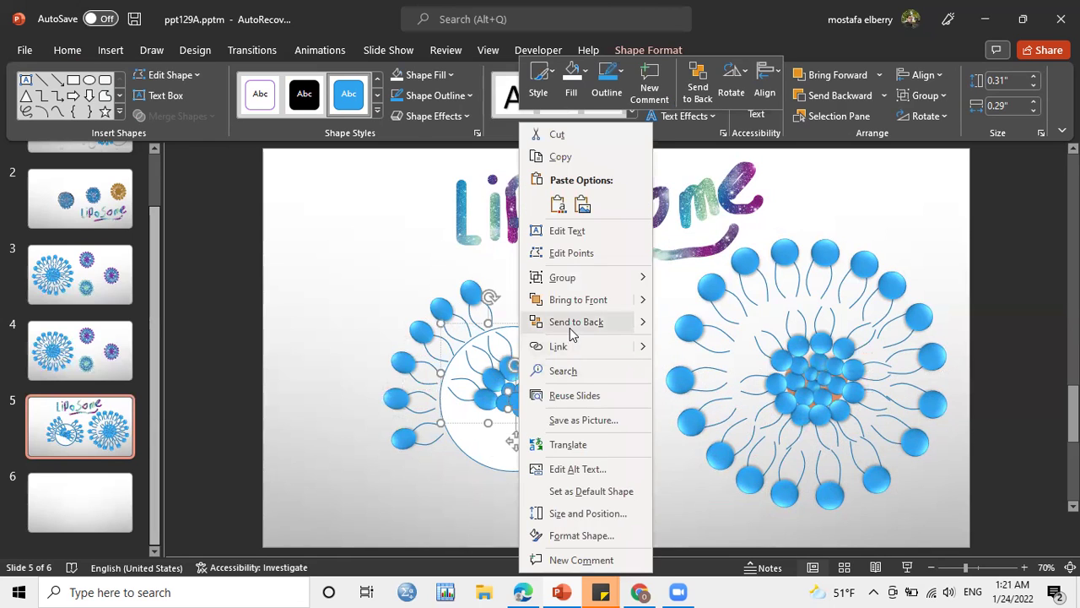
click(567, 332)
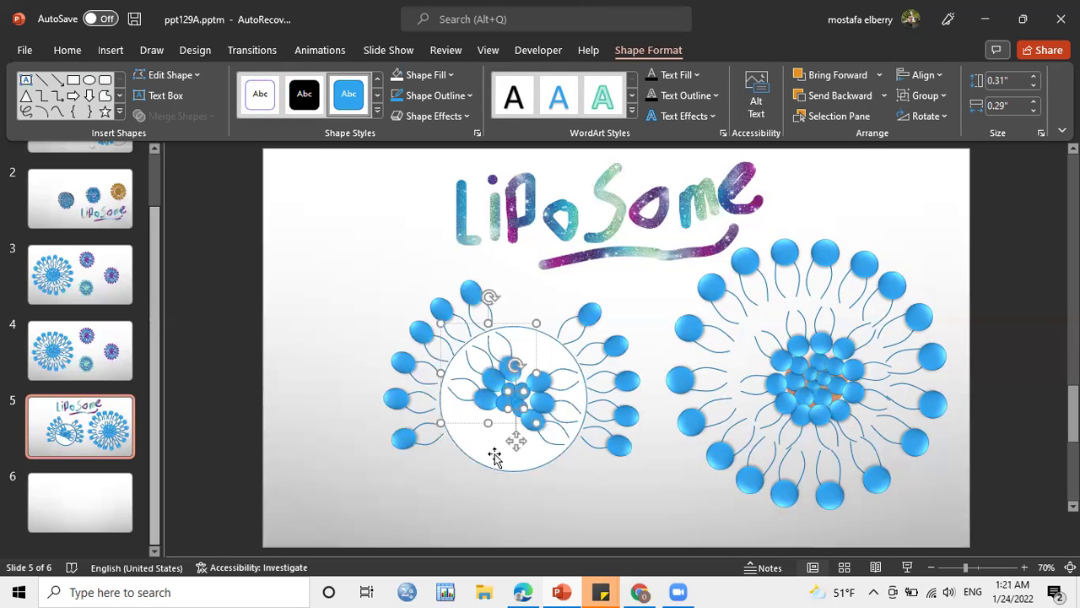
mouse_move(516, 400)
mouse_down()
mouse_move(524, 390)
mouse_move(523, 402)
mouse_move(513, 393)
mouse_up()
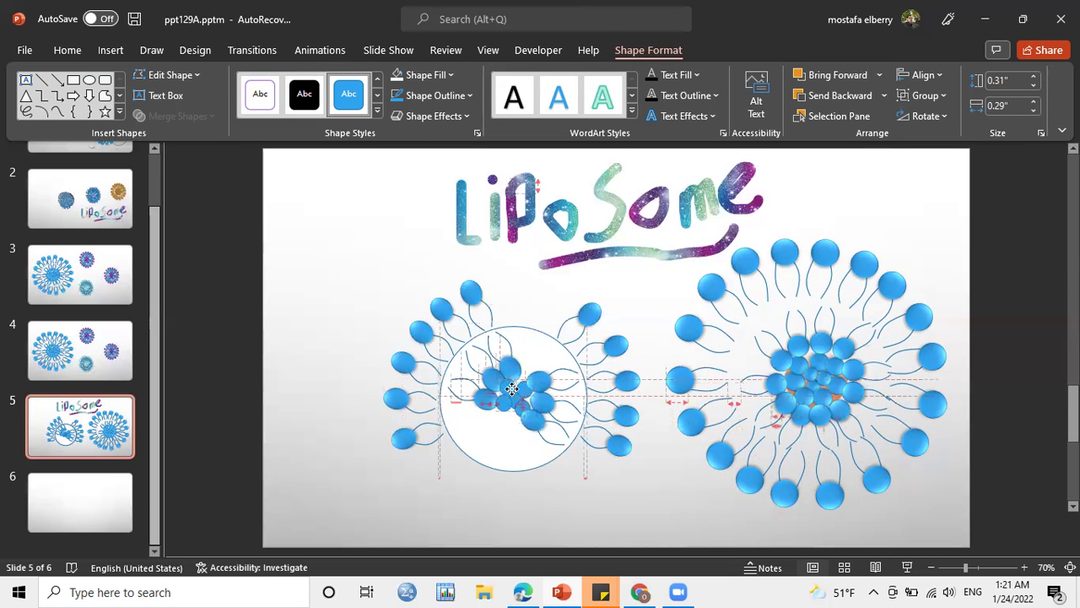
drag(513, 393, 509, 390)
click(571, 459)
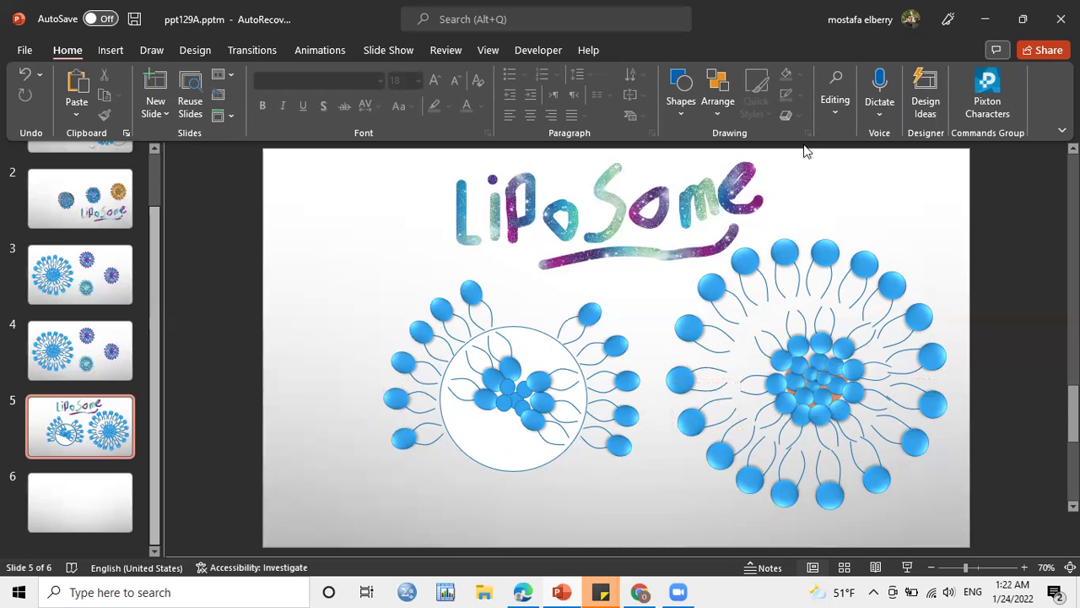
Step: Draw a small circle and give it a gradient fill with no outline
click(693, 102)
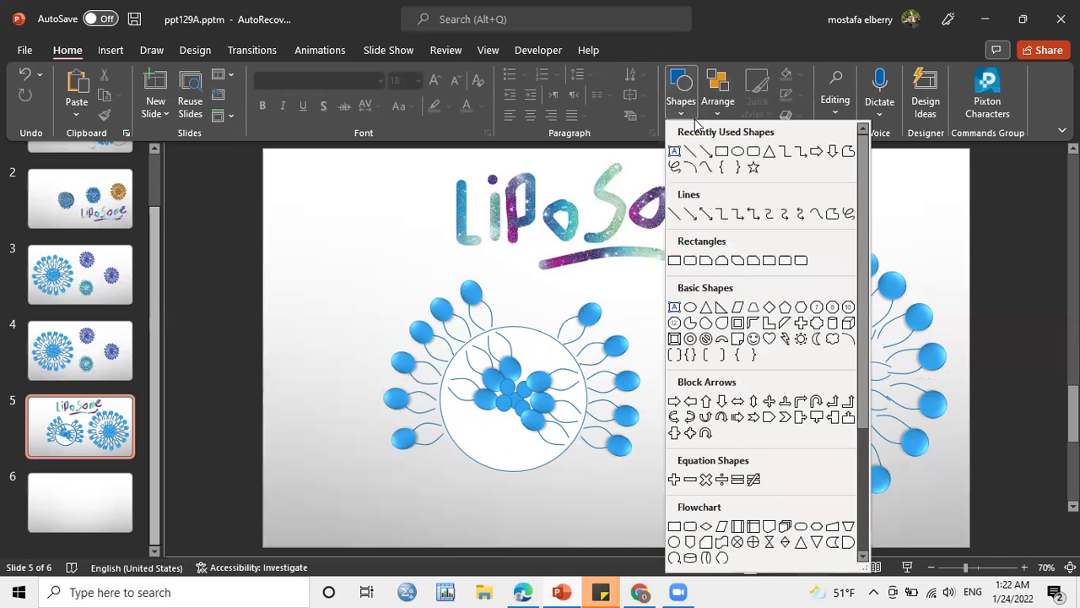
click(739, 151)
drag(321, 309, 358, 347)
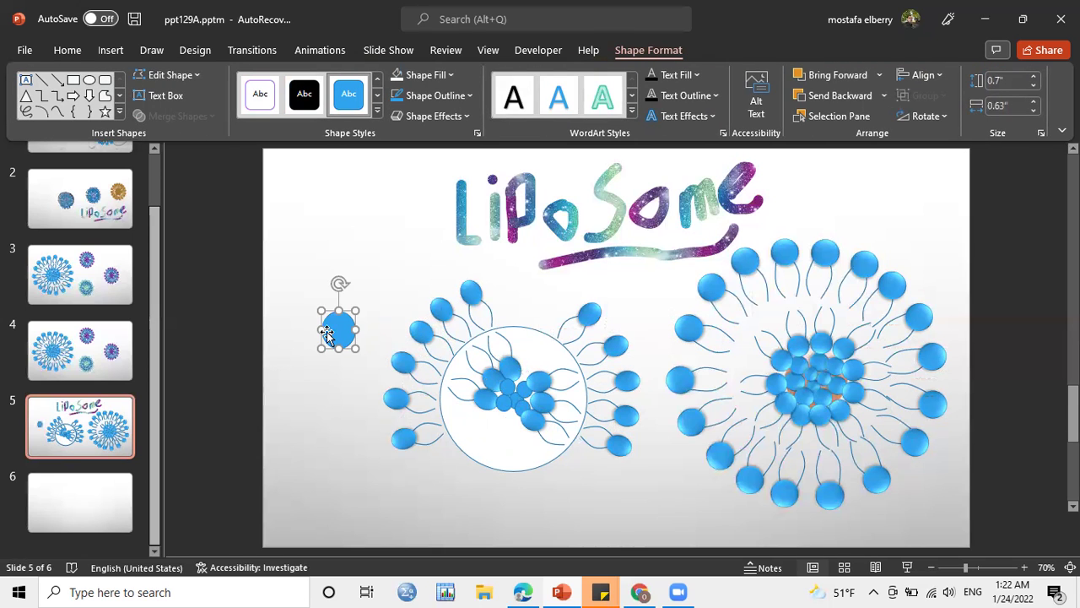
right_click(332, 329)
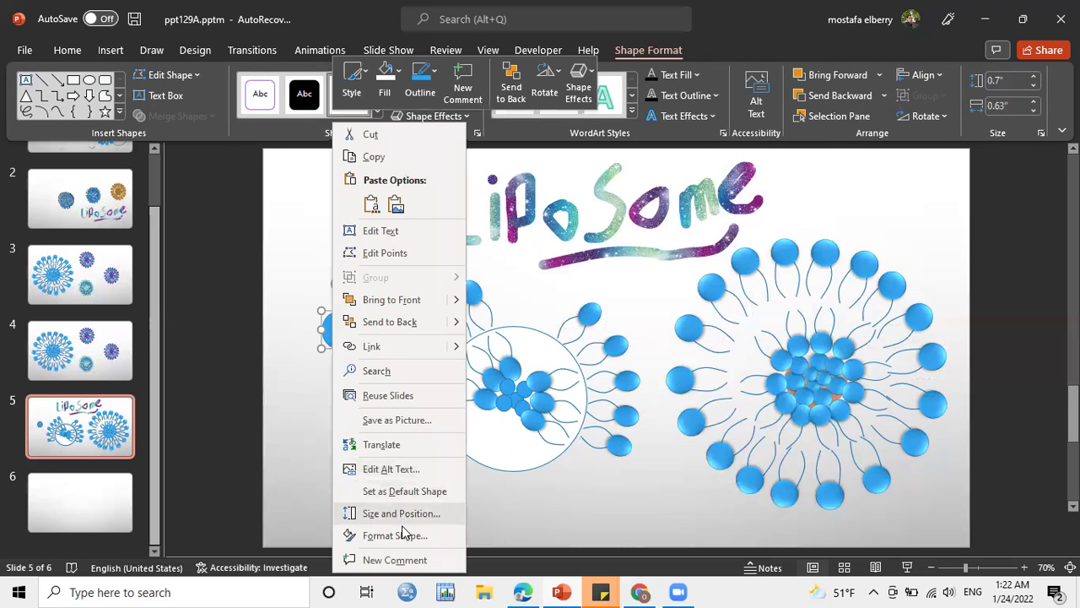
click(401, 529)
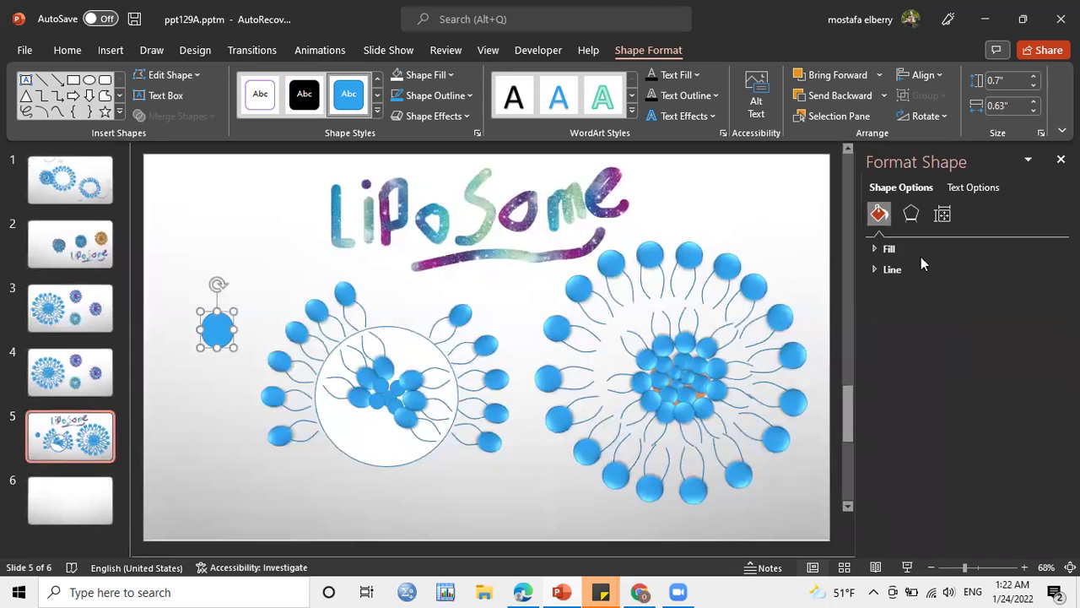
click(897, 248)
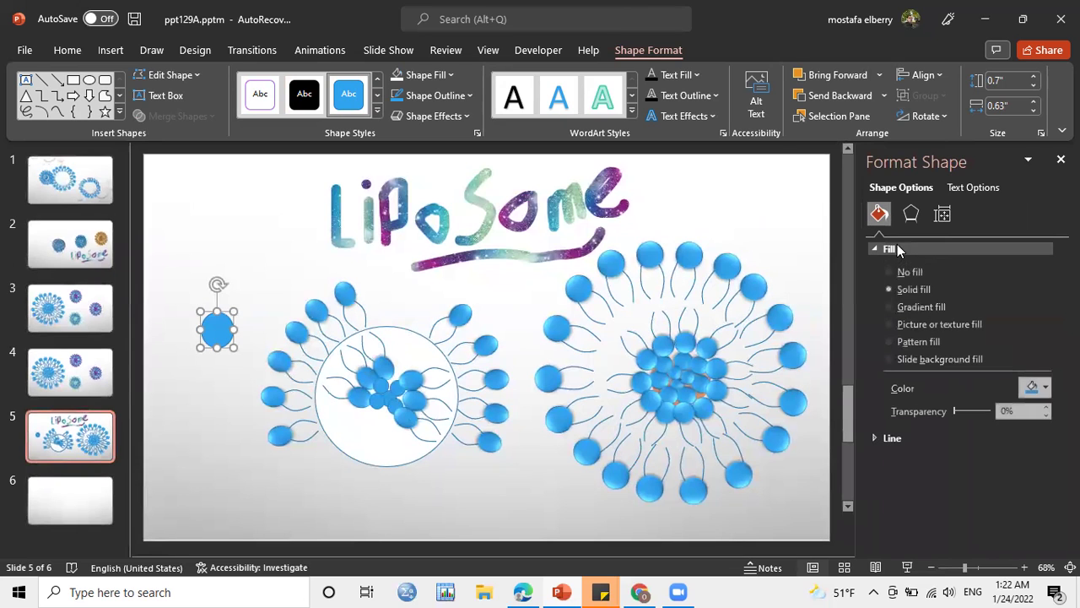
click(900, 309)
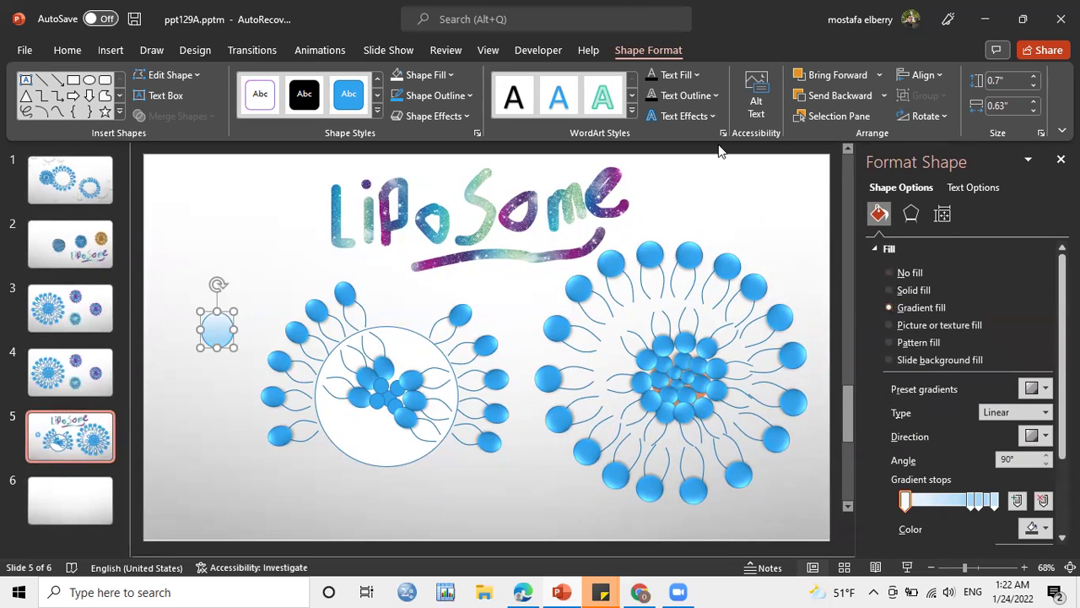
click(454, 77)
click(454, 77)
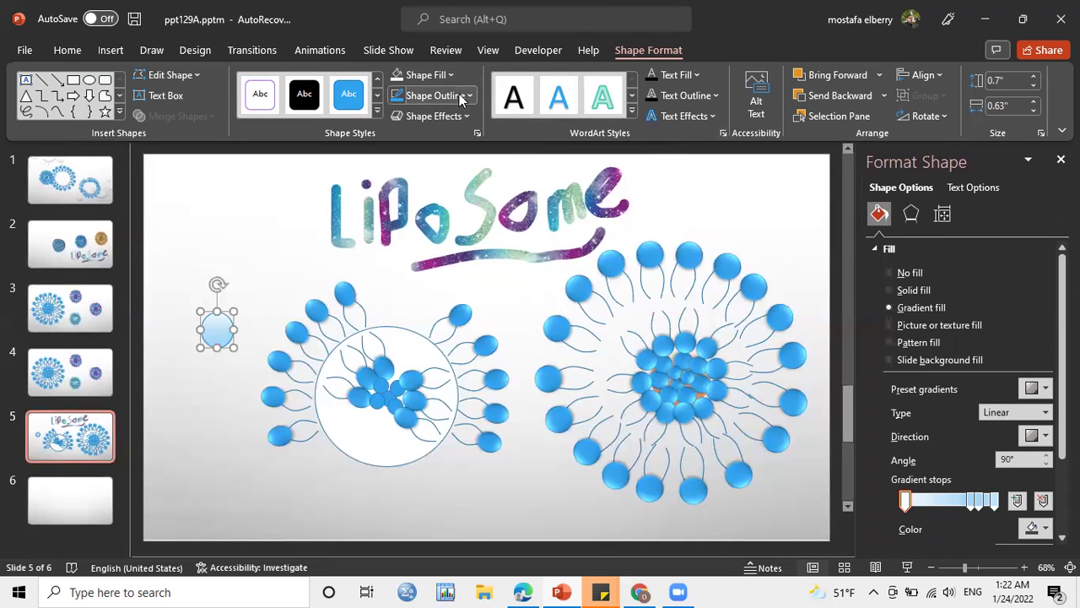
click(468, 98)
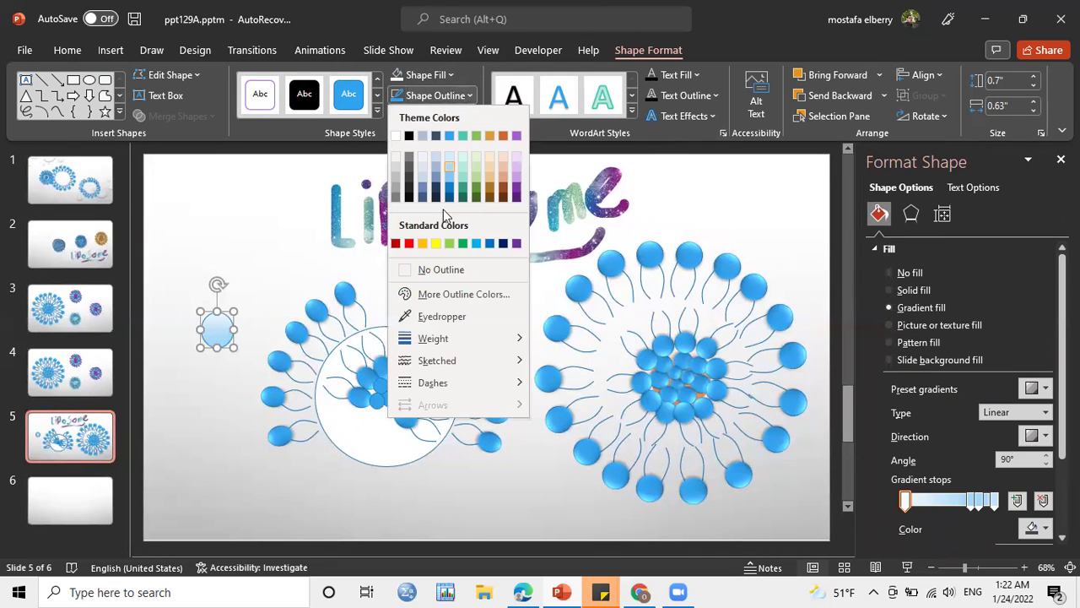
click(413, 272)
Step: Centre the gradient core in the left liposome, adjust a gradient stop, and send it to back
mouse_move(220, 333)
mouse_down()
mouse_move(385, 390)
mouse_move(376, 394)
mouse_up()
right_click(376, 400)
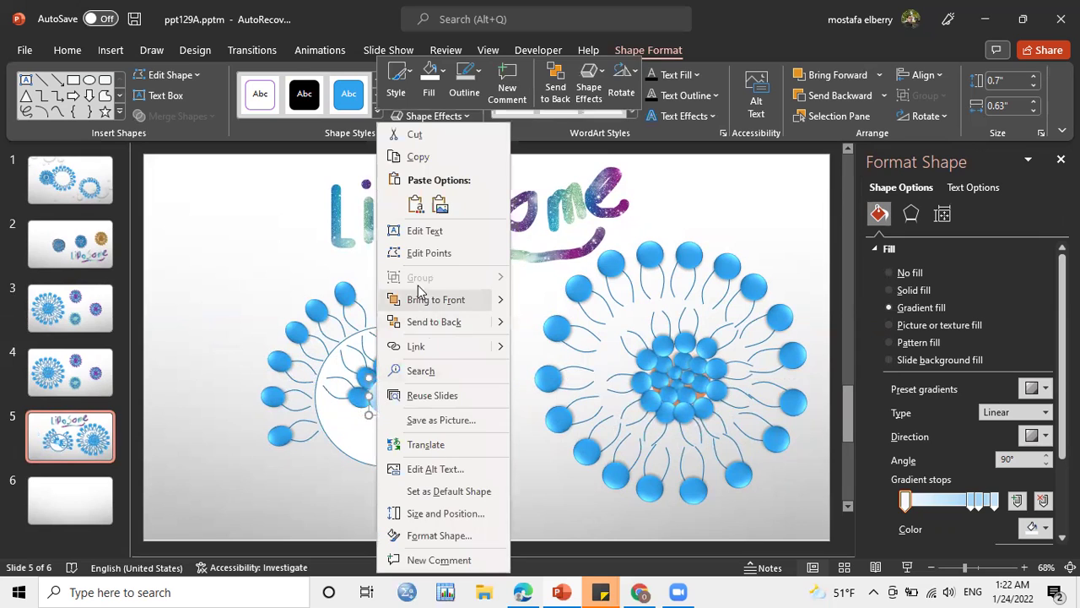
click(433, 322)
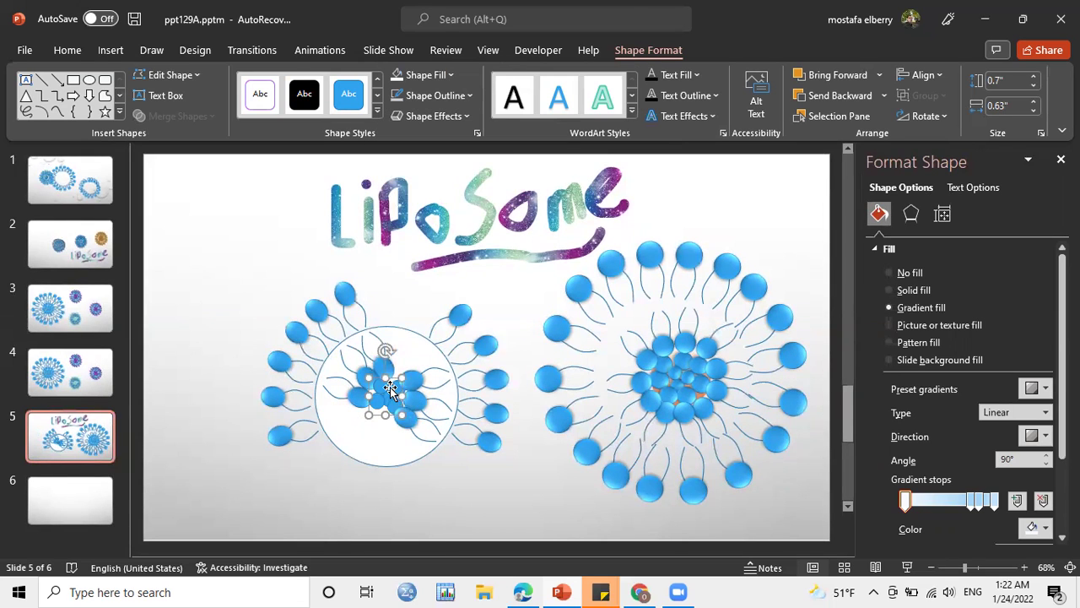
key(ctrl+z)
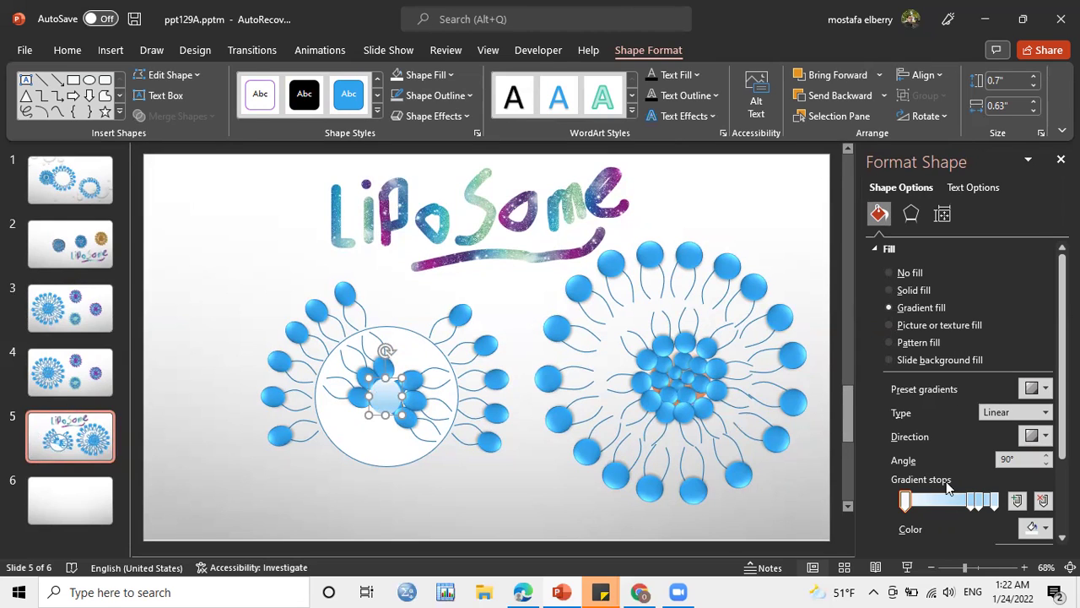
drag(966, 505, 926, 502)
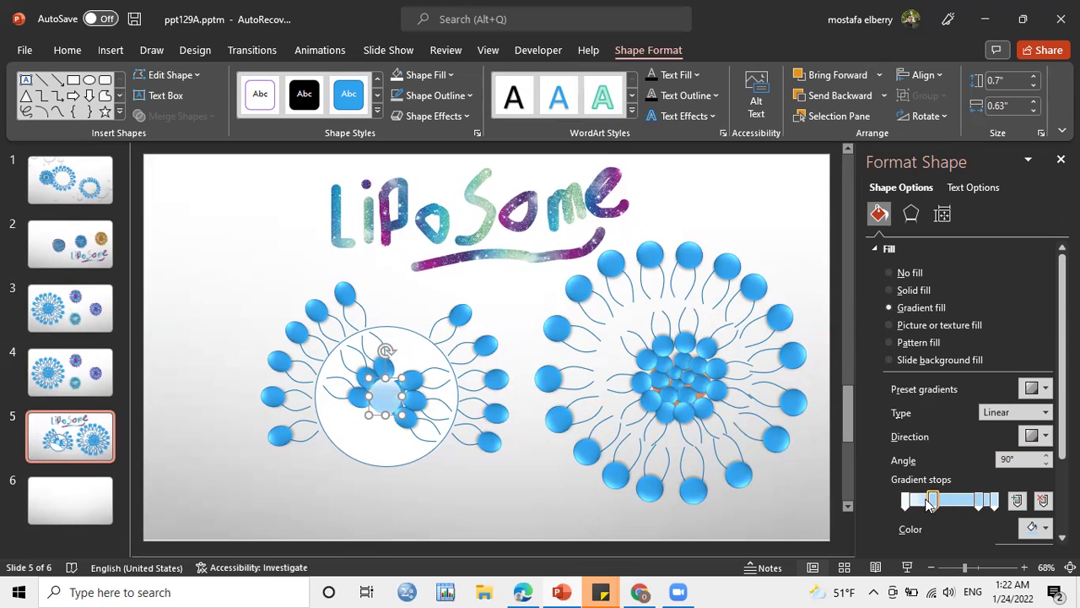
right_click(389, 402)
click(439, 322)
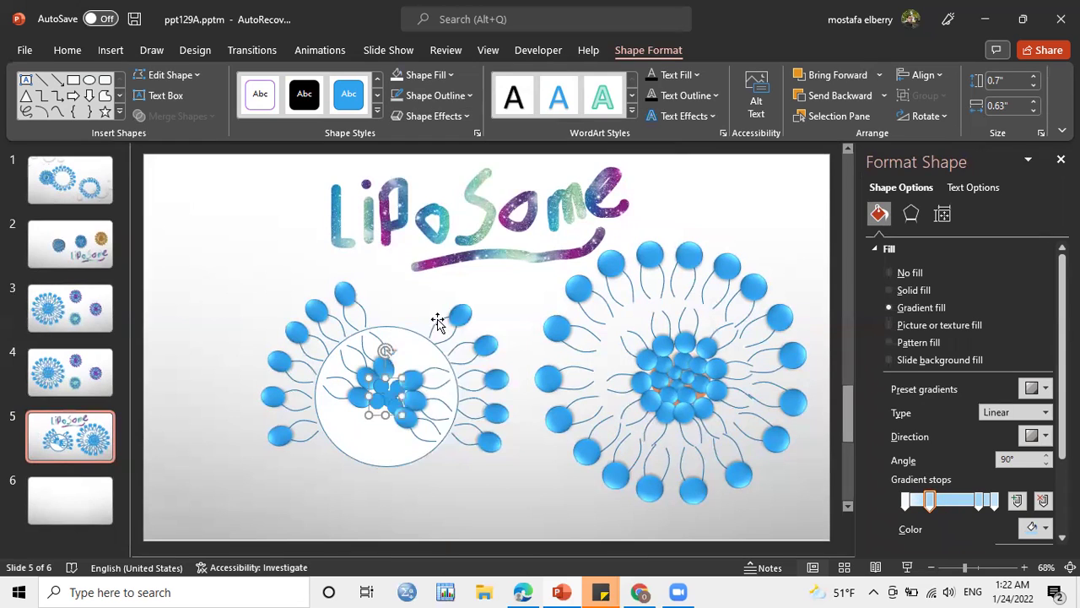
Step: Check the left and right liposome cores, then go to slide 4
click(462, 405)
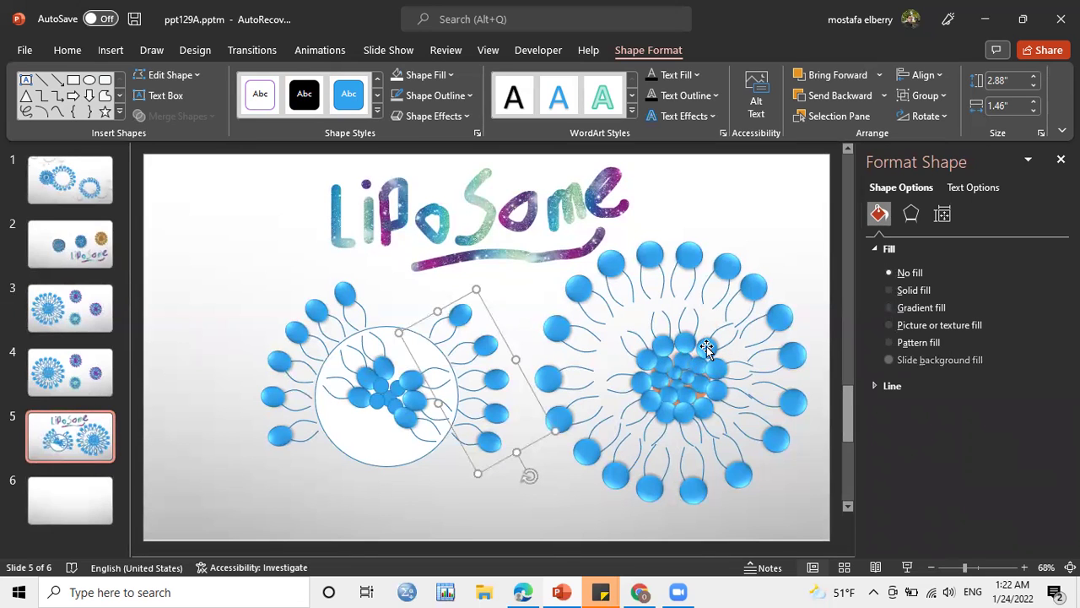
click(705, 346)
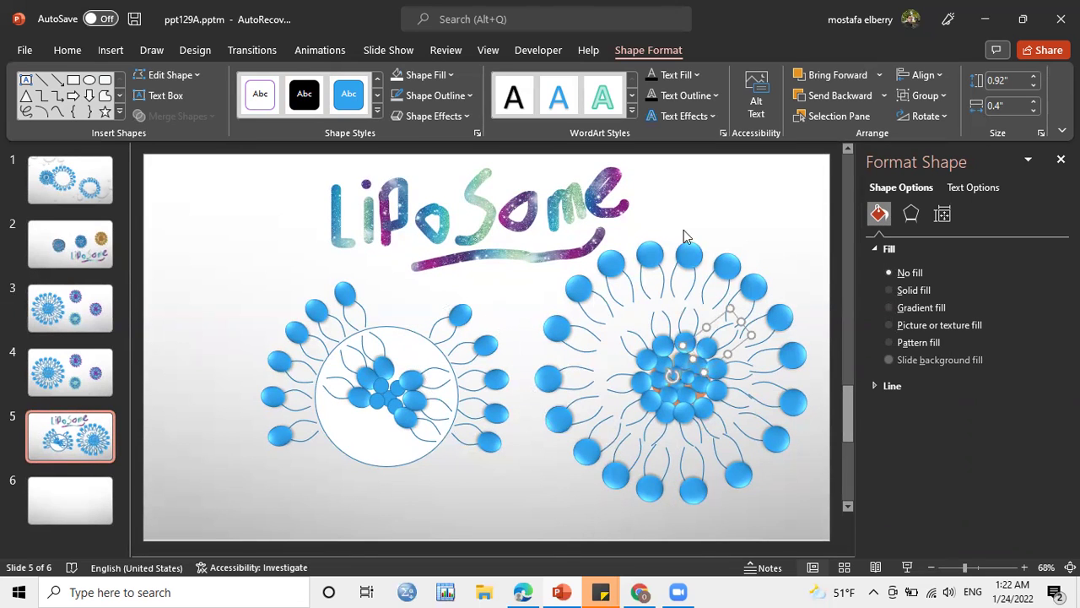
click(73, 369)
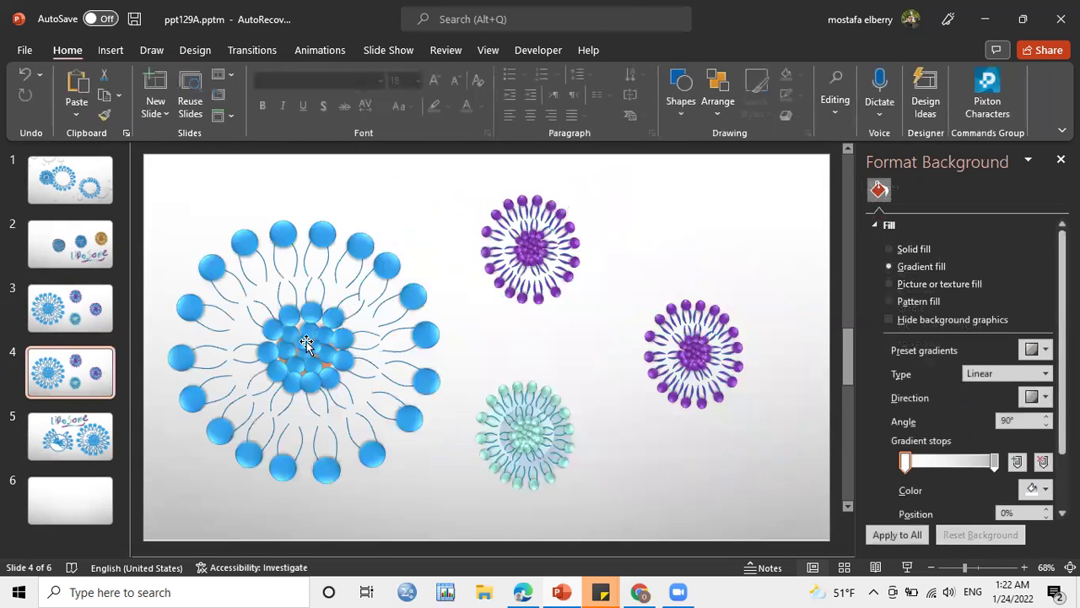
Step: Resize the blue micelle group to about 2.46" x 2.55" and move it to the upper left
click(283, 325)
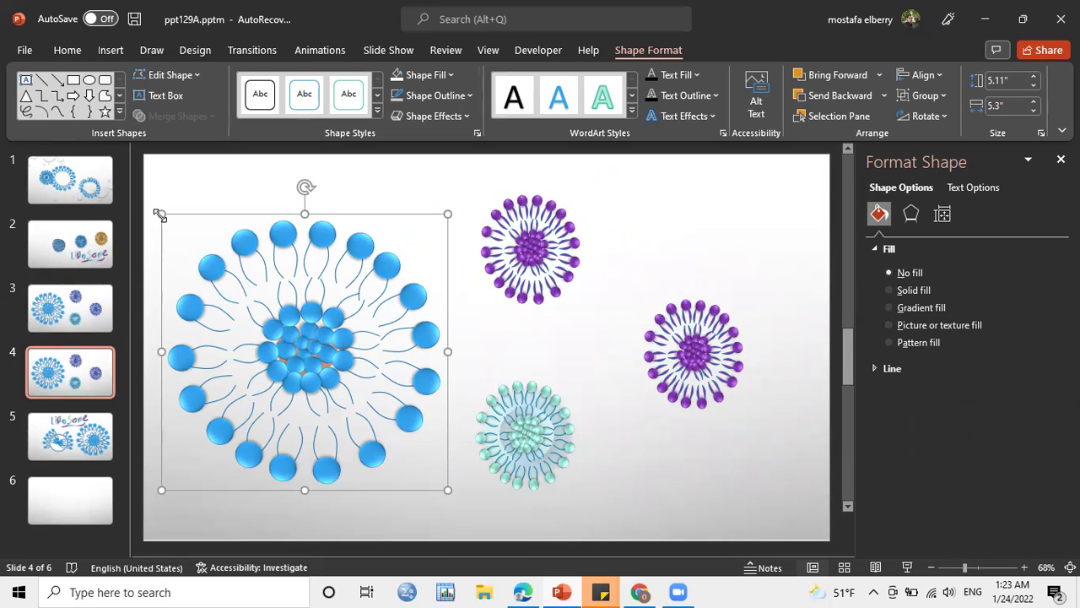
mouse_move(246, 300)
mouse_down()
mouse_move(211, 270)
mouse_move(328, 356)
mouse_move(458, 320)
mouse_move(542, 313)
mouse_move(377, 400)
mouse_up()
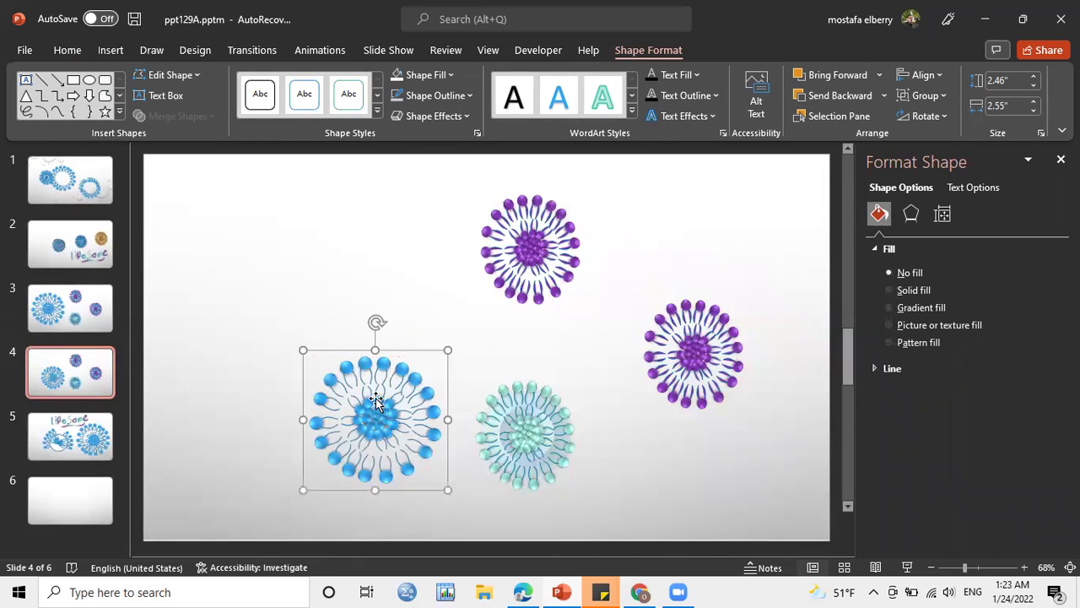
drag(369, 444, 323, 343)
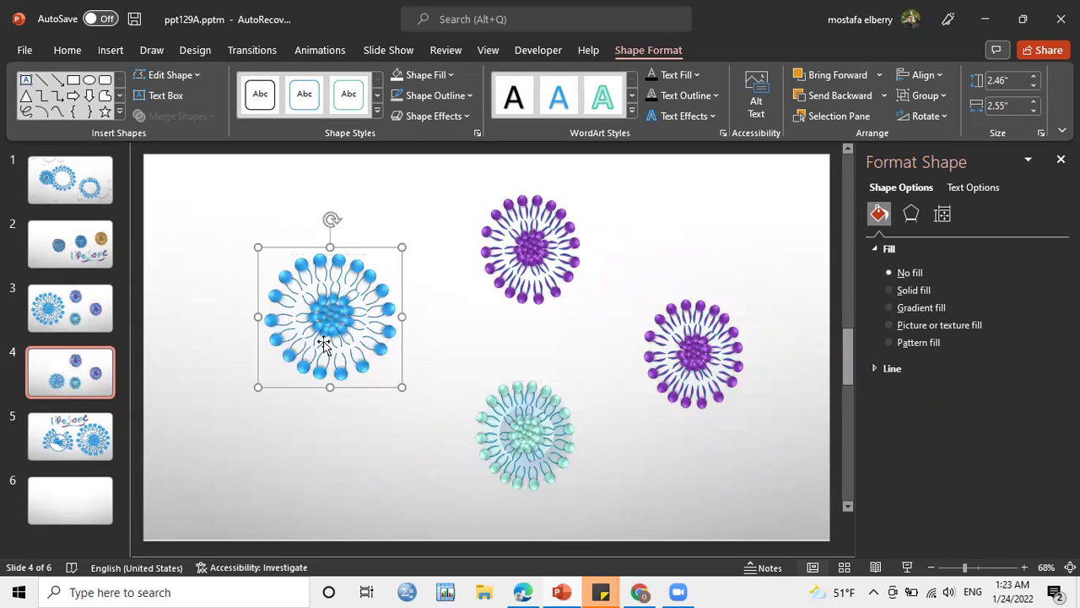
click(374, 228)
click(336, 291)
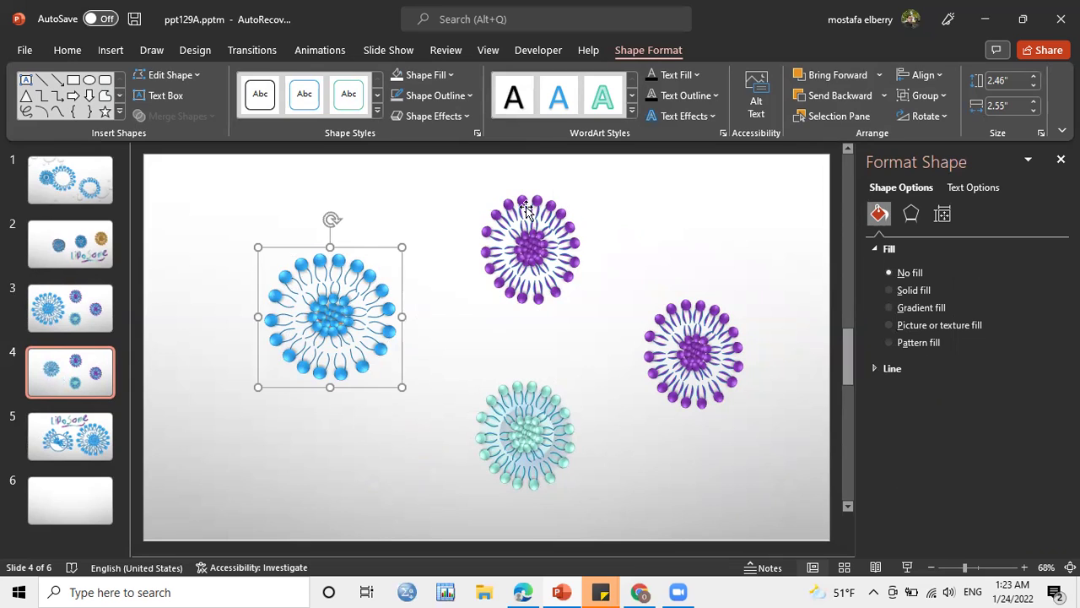
Step: Fill the upper-left micelle green
click(452, 75)
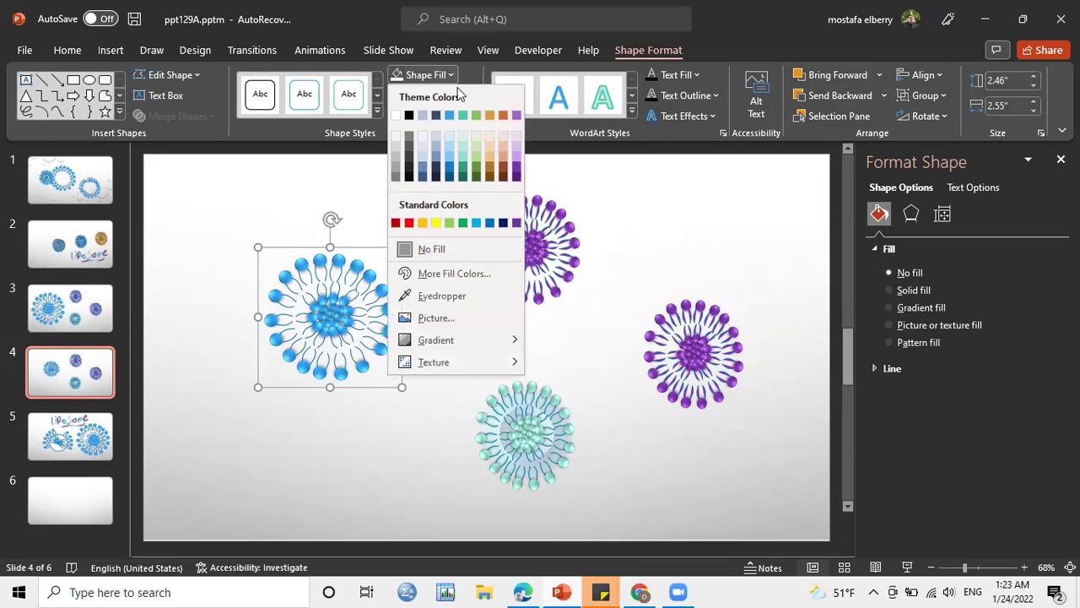
click(477, 153)
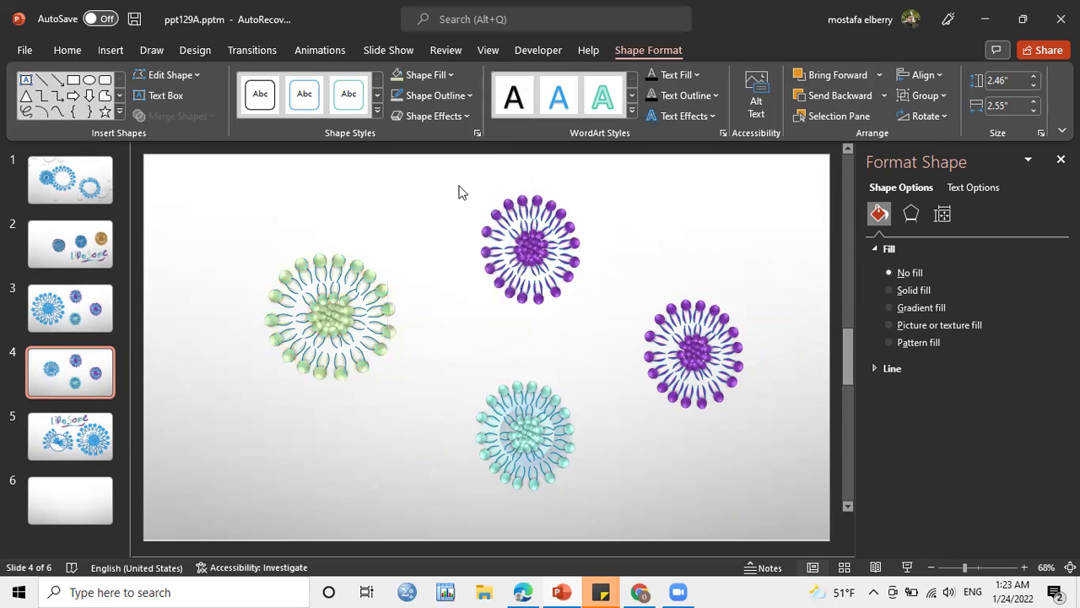
click(373, 329)
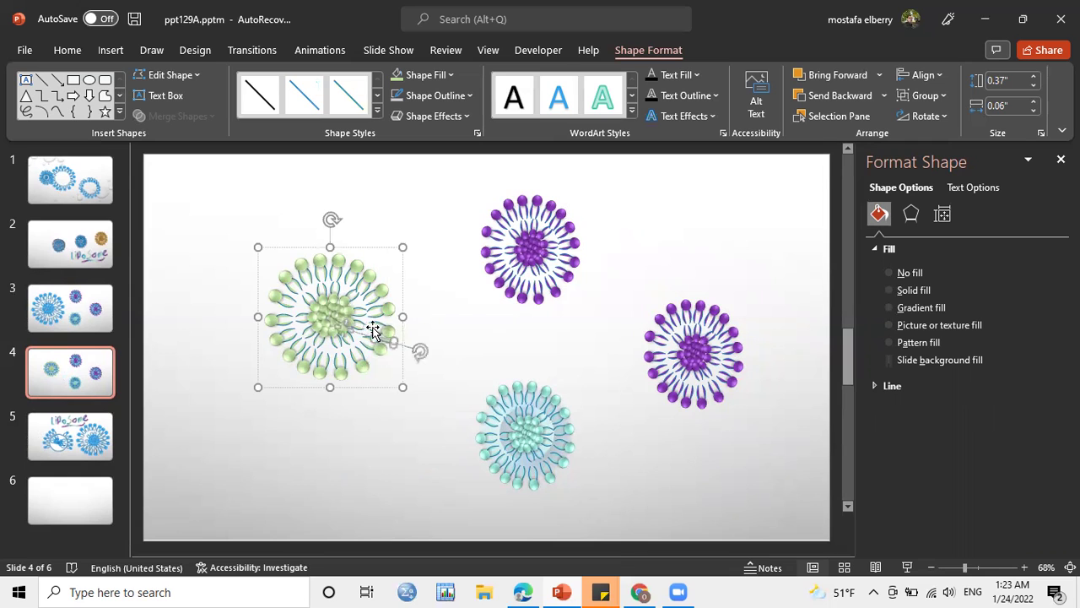
click(424, 315)
click(341, 314)
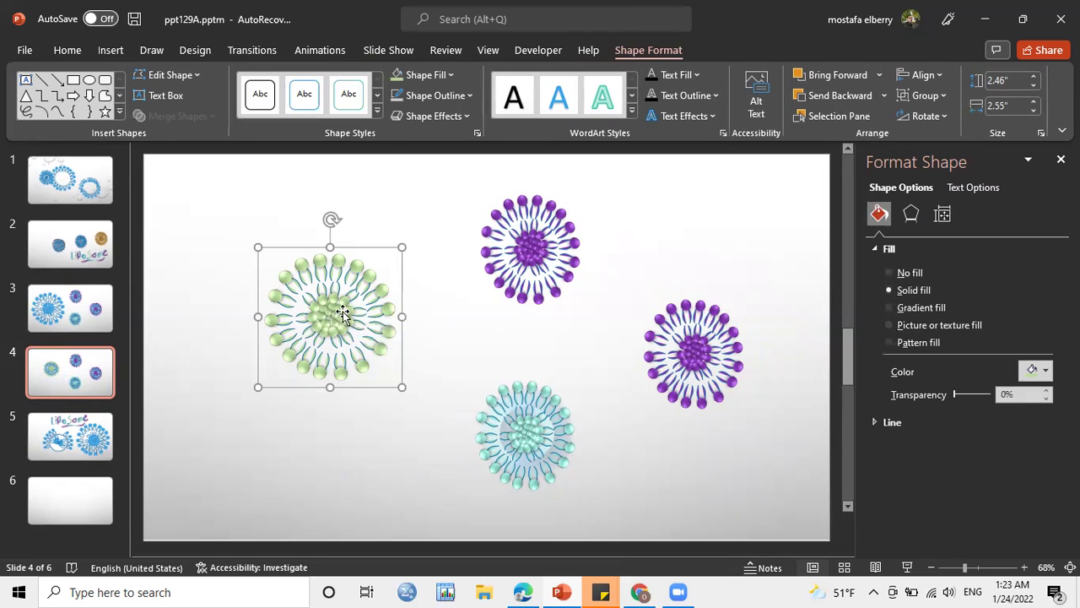
Step: Place a copy of the micelle below it, fill it light purple, and shift it slightly left
drag(346, 316, 381, 461)
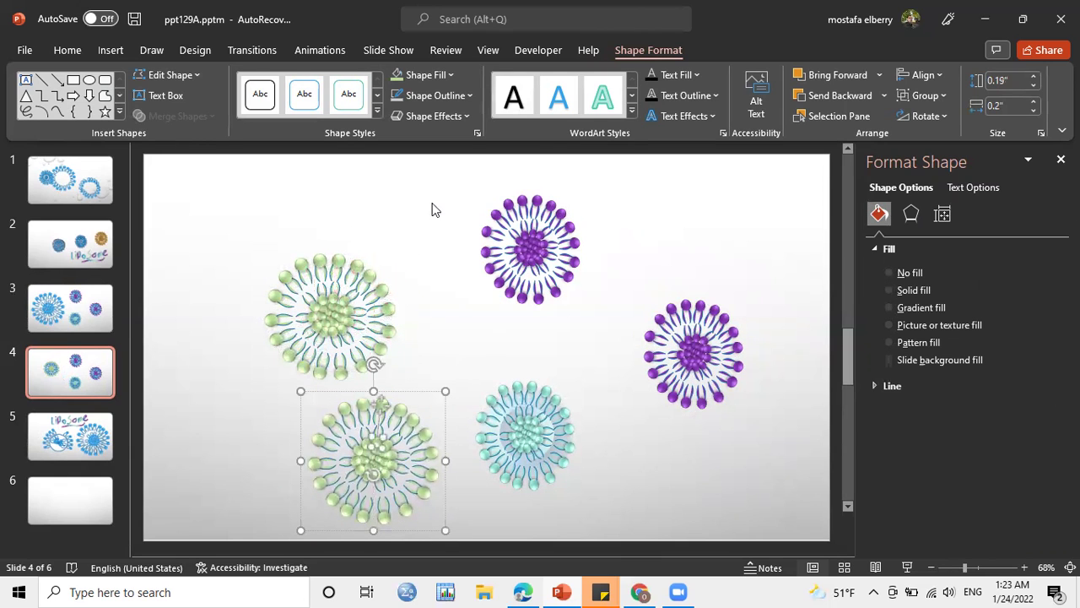
click(455, 76)
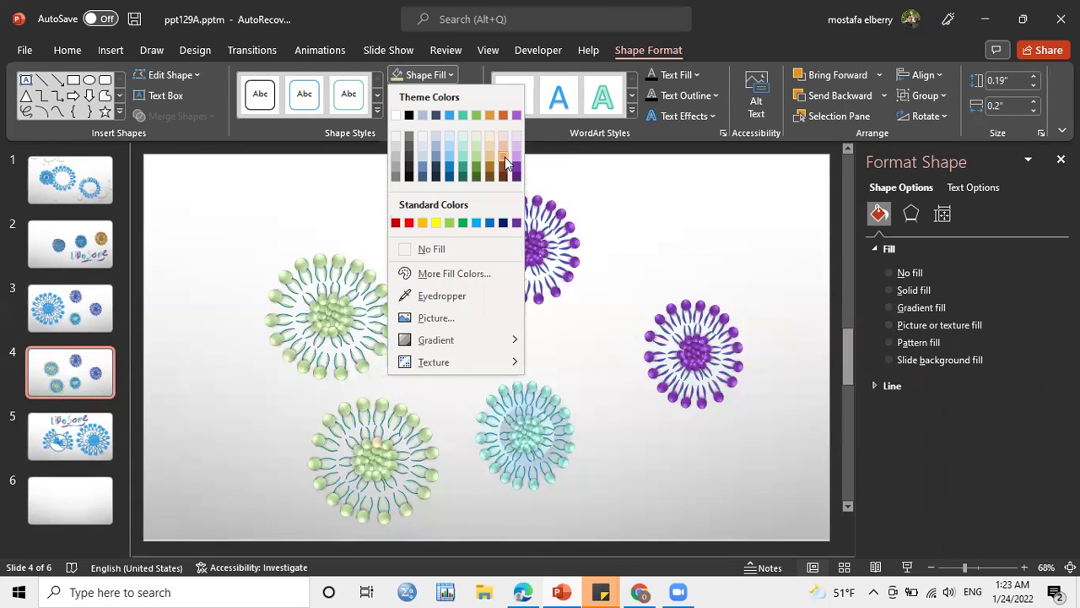
click(504, 157)
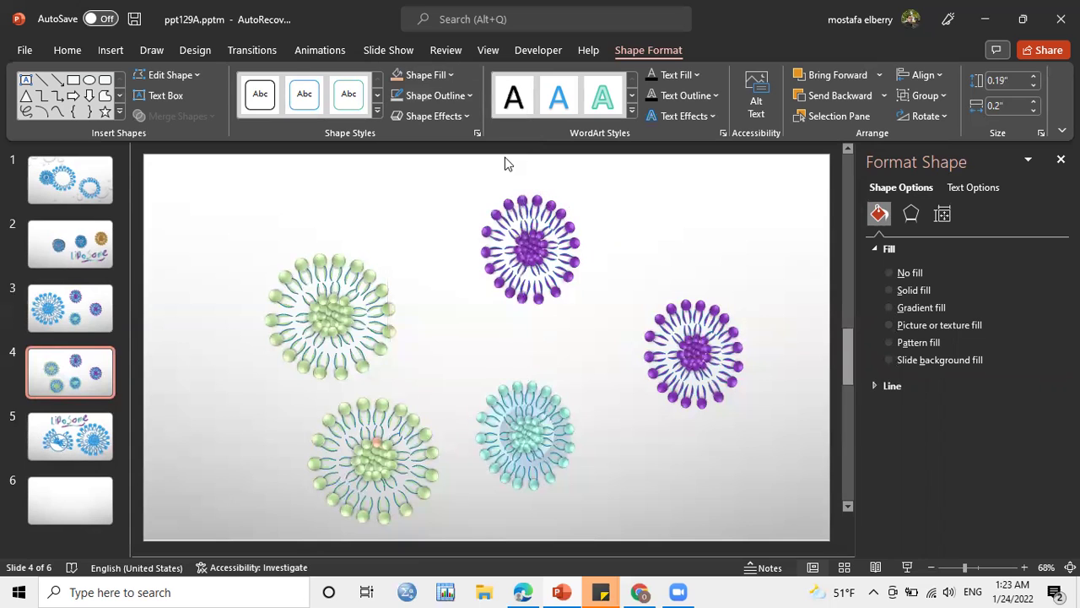
click(448, 265)
click(420, 461)
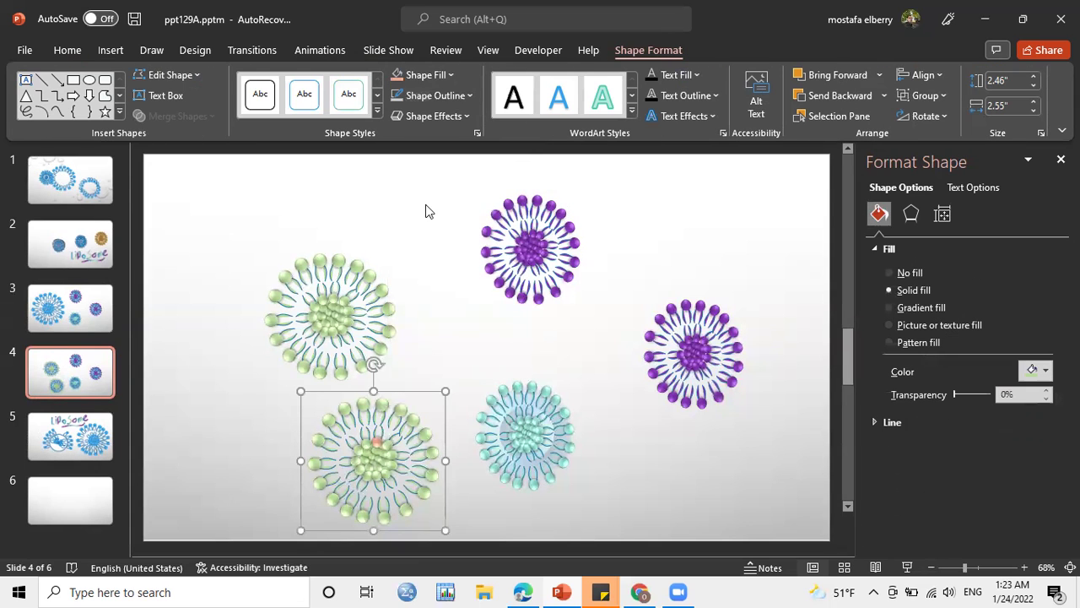
click(451, 74)
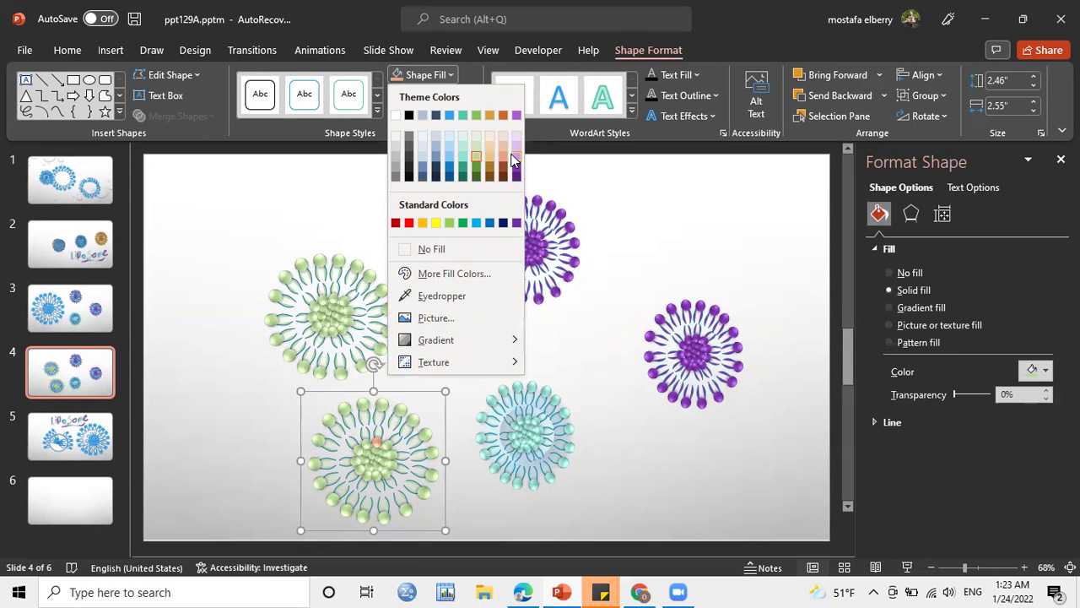
click(512, 157)
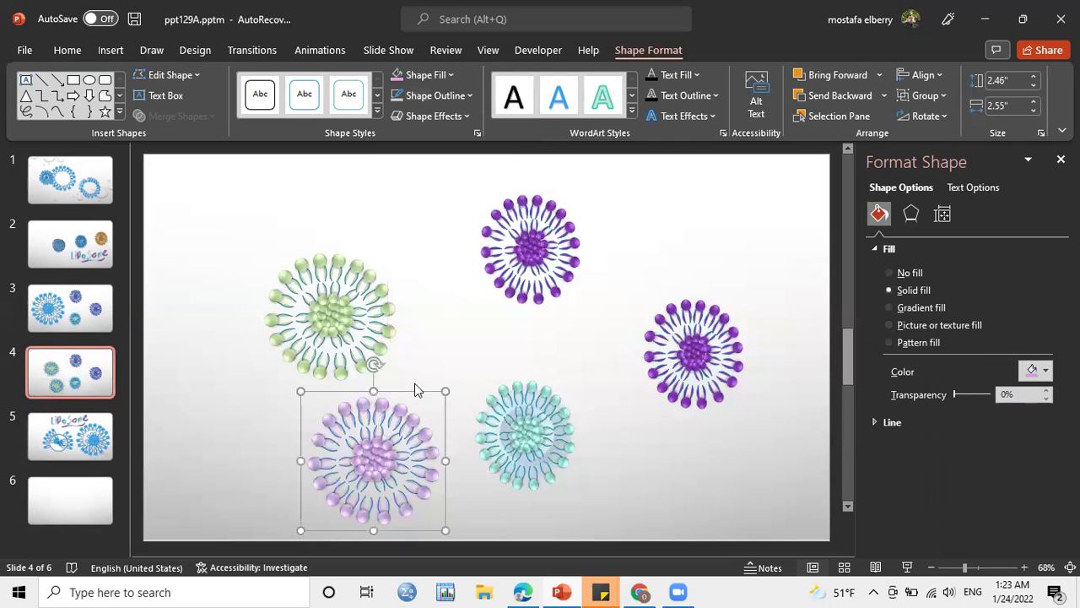
drag(400, 445, 345, 458)
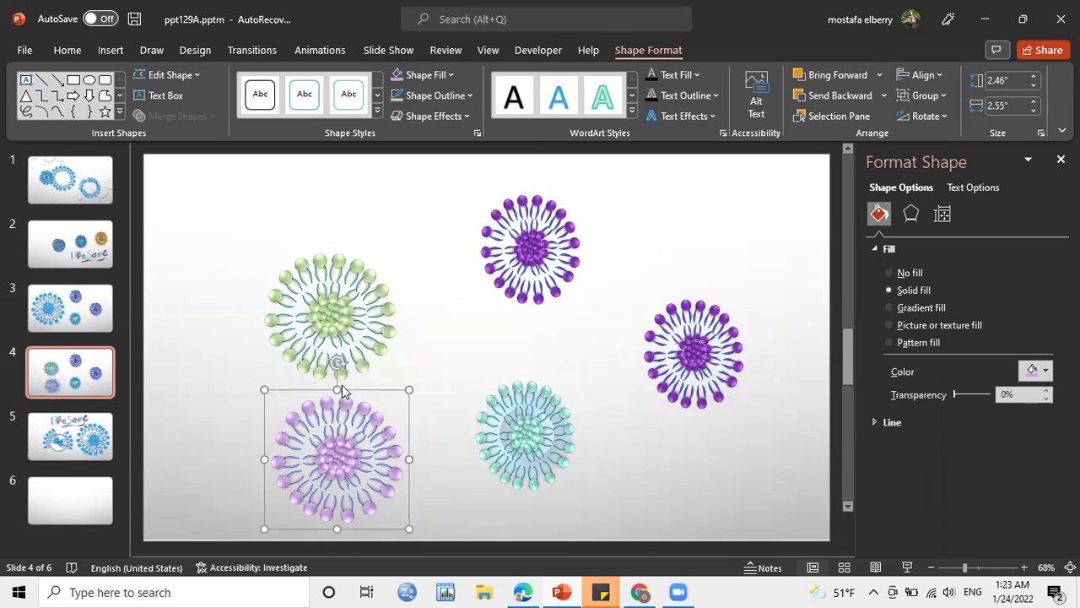
click(204, 52)
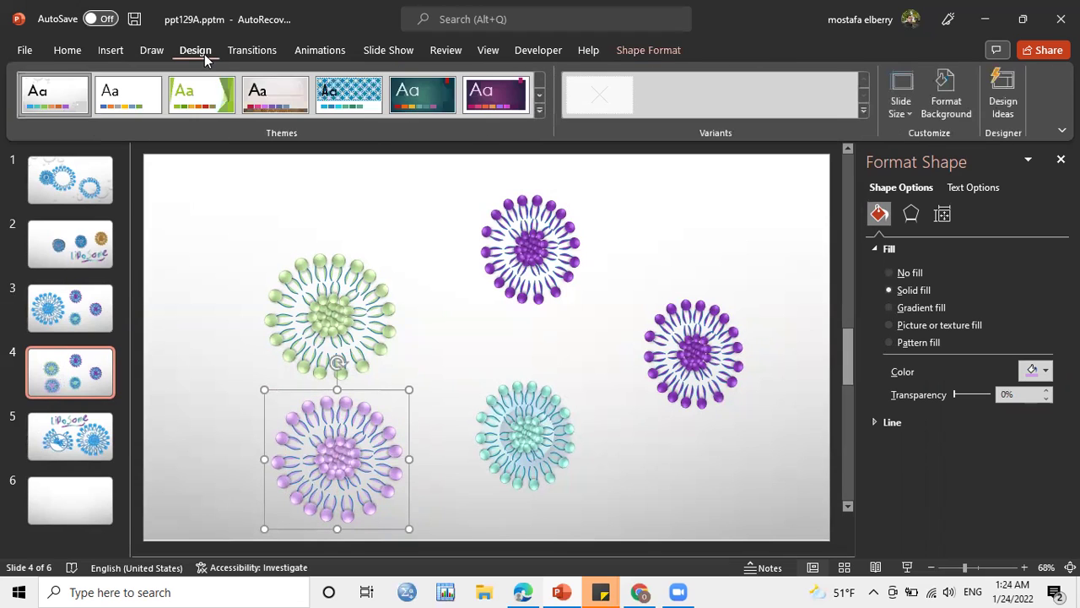
Step: Apply the dark teal theme, move the yellow micelle up-left, try Ion Boardroom, then revert to teal
click(437, 101)
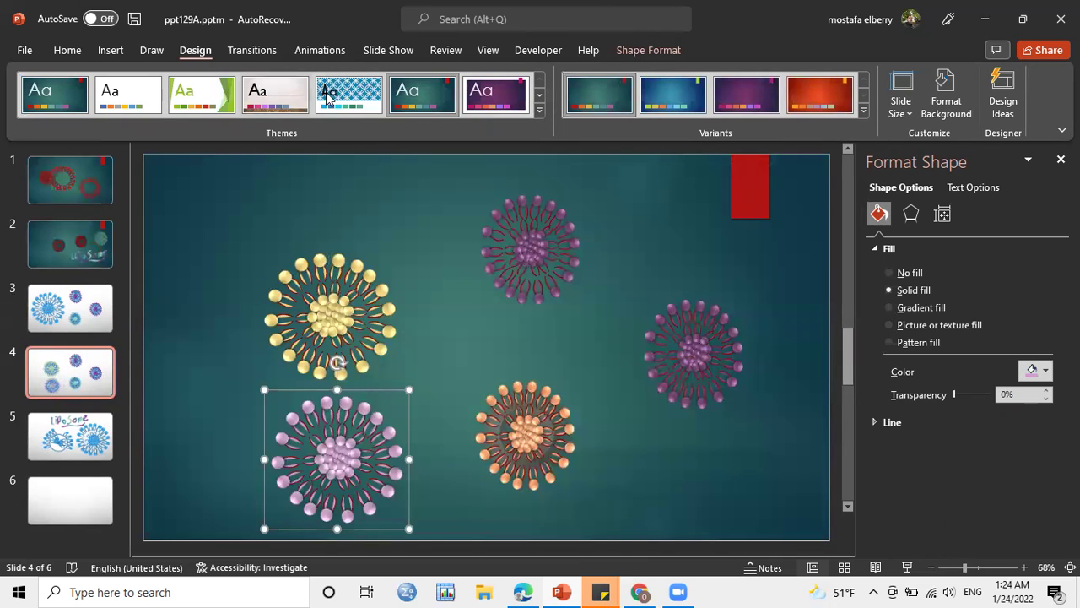
click(339, 314)
drag(337, 306, 311, 267)
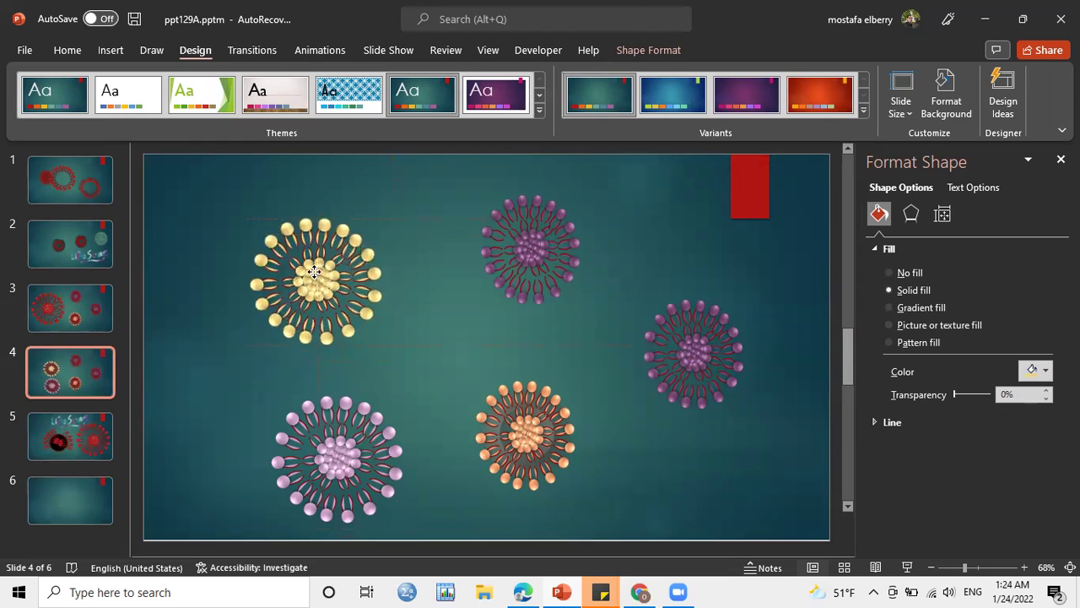
click(496, 99)
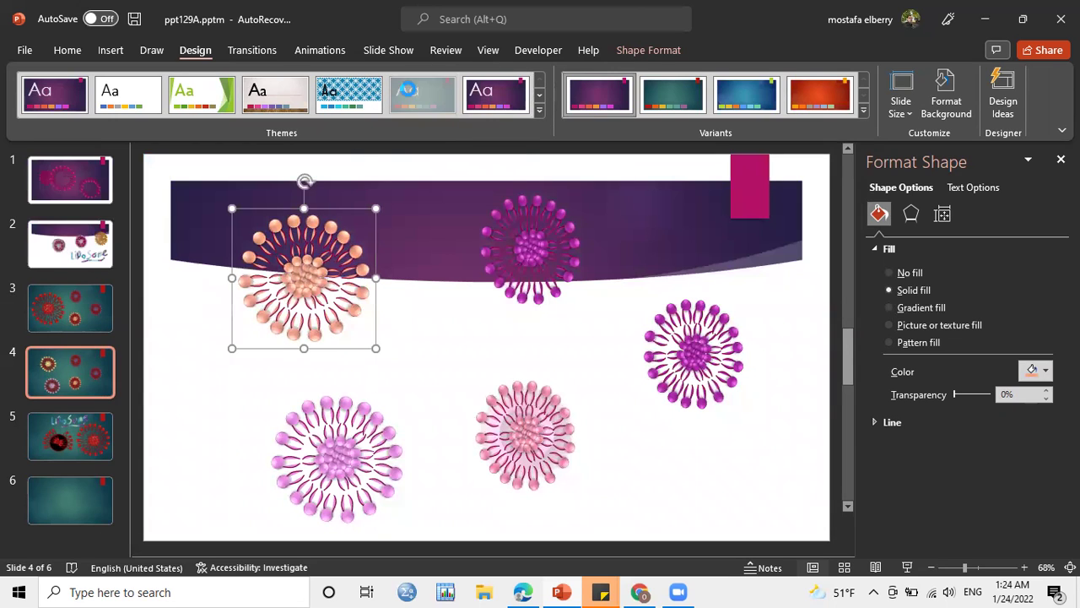
click(408, 94)
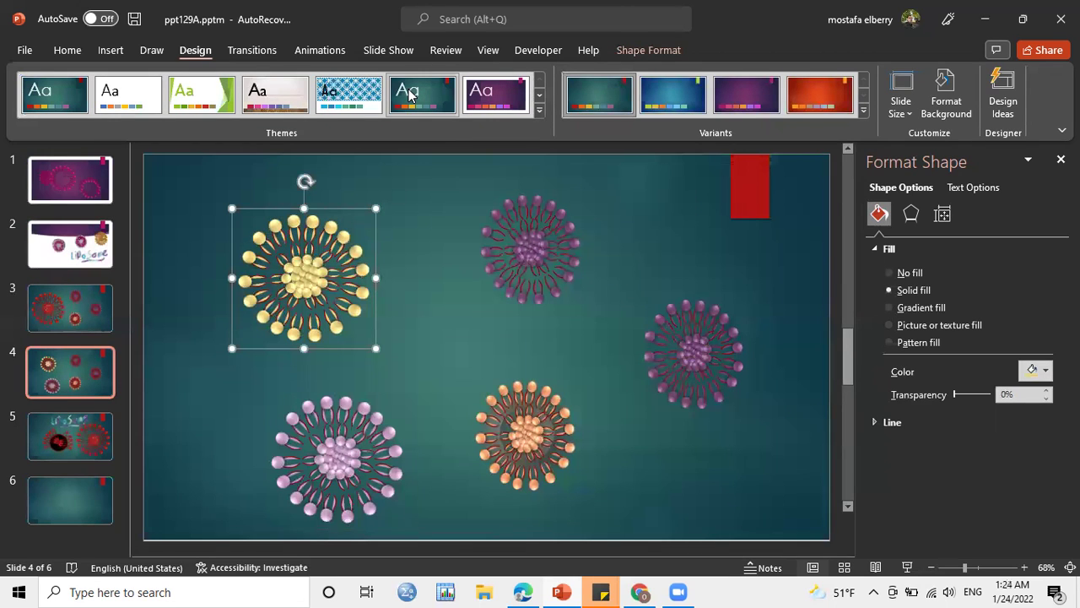